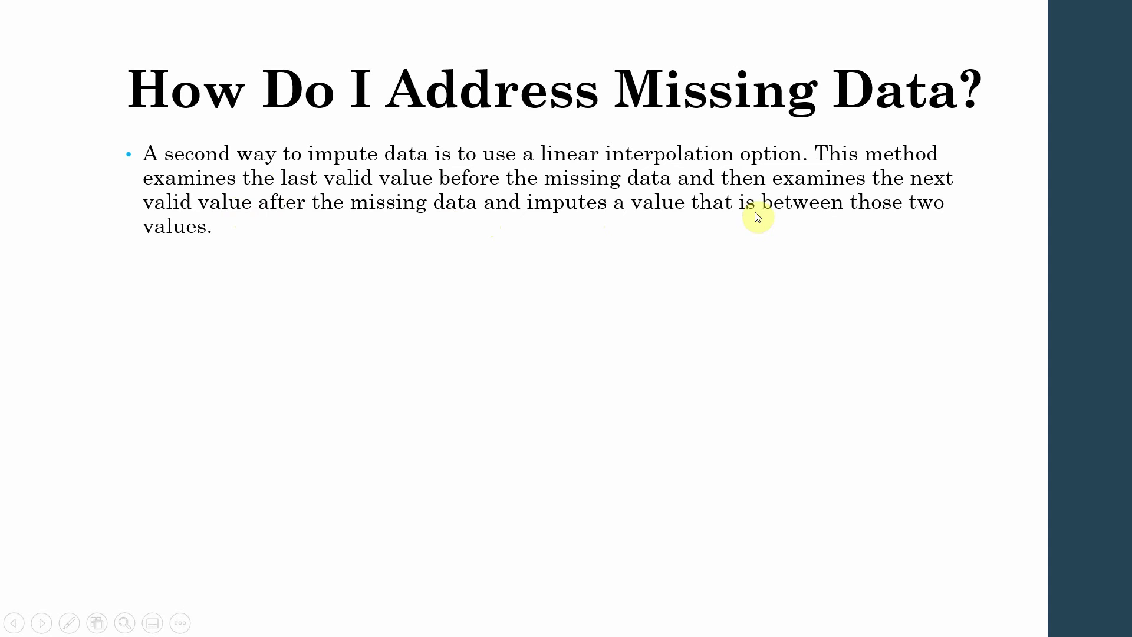
Reveal the second bullet, which says linear interpolation assumes the data is linear
left_click(482, 278)
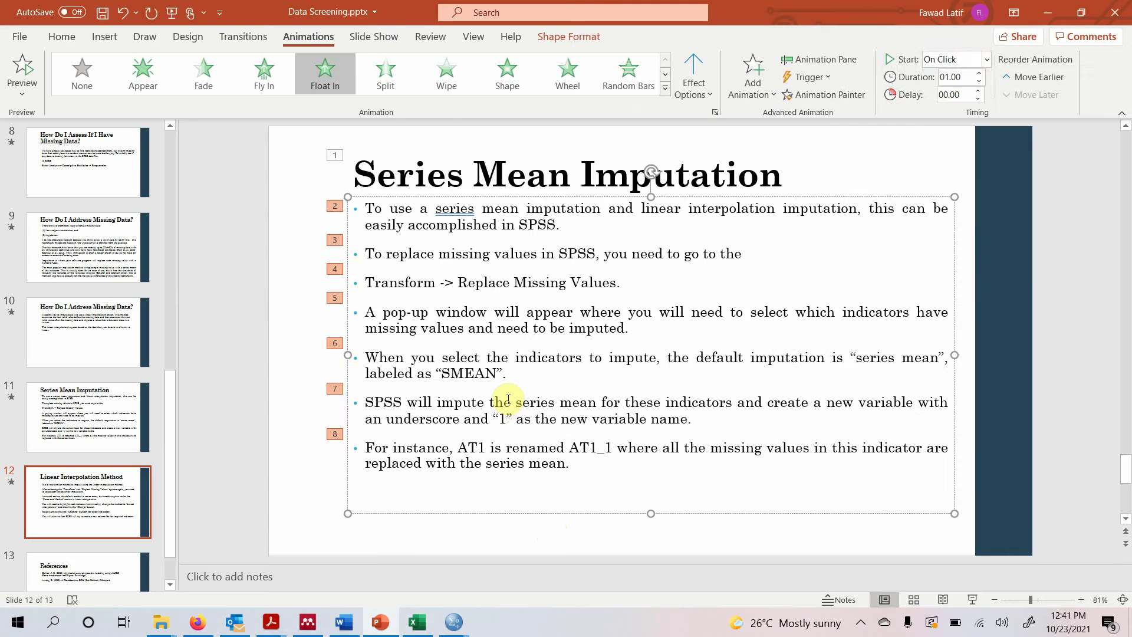
In SPSS, delete the AT1 values in rows 1, 7, 15, 20 and 21 so they become system-missing
mouse_move(447, 627)
left_click(495, 578)
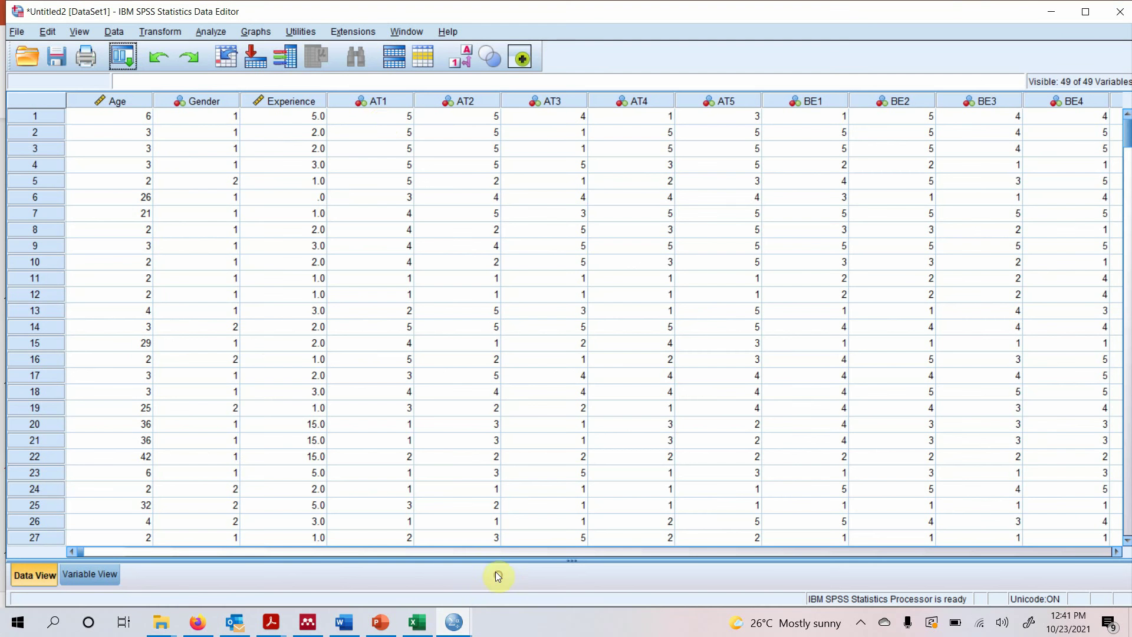
left_click(380, 118)
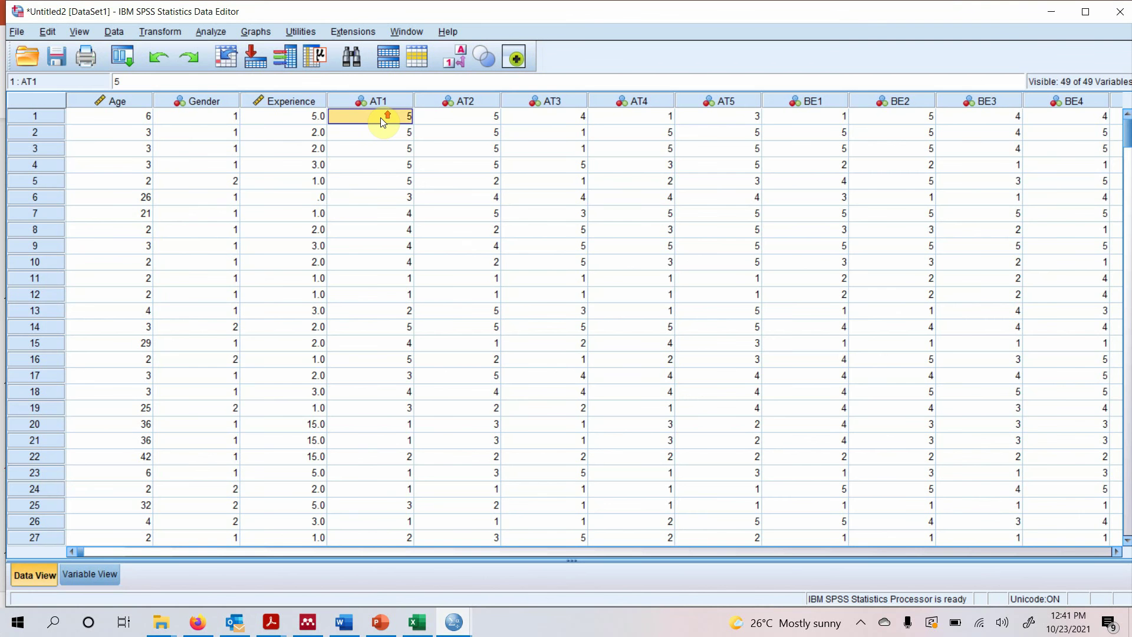
key("Delete")
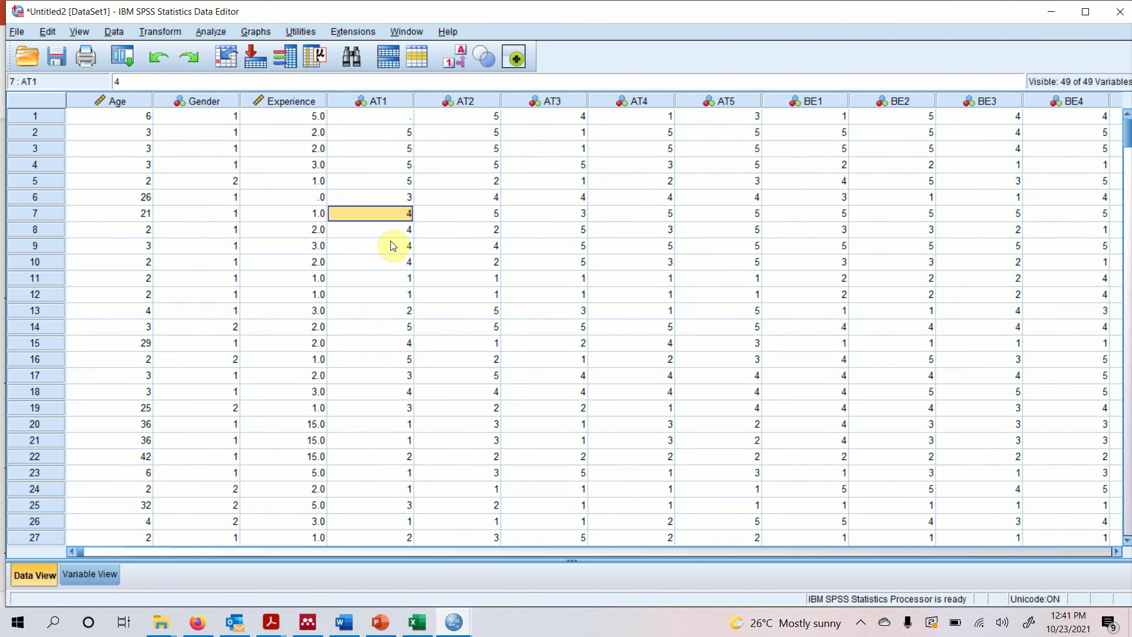
key("Delete")
left_click(379, 345)
left_click(380, 424)
key("Delete")
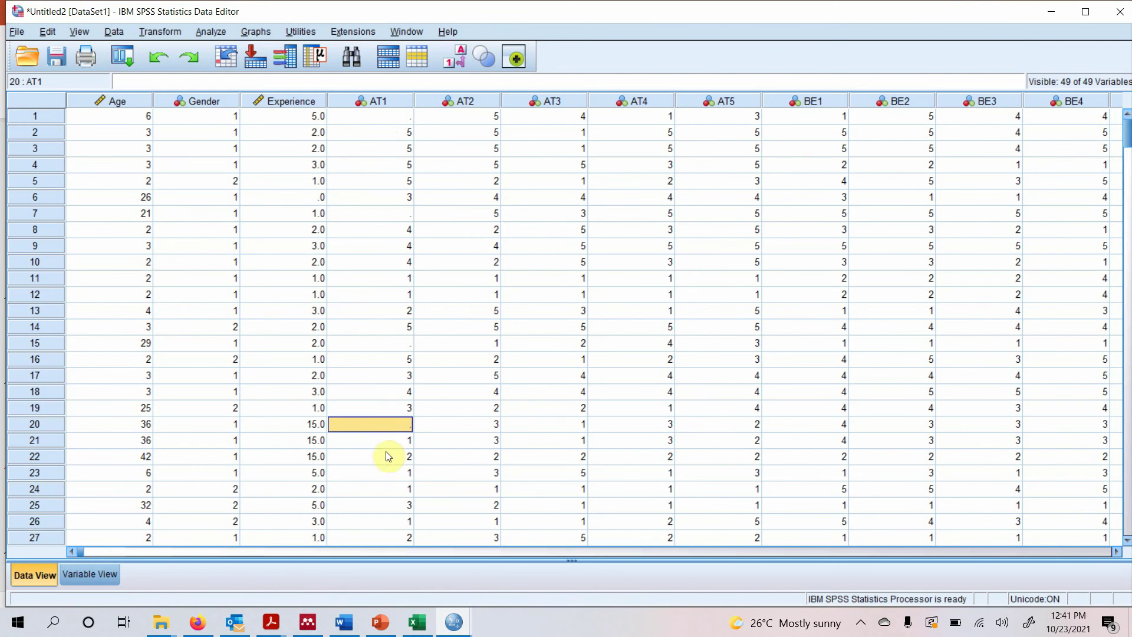
left_click(387, 446)
key("Delete")
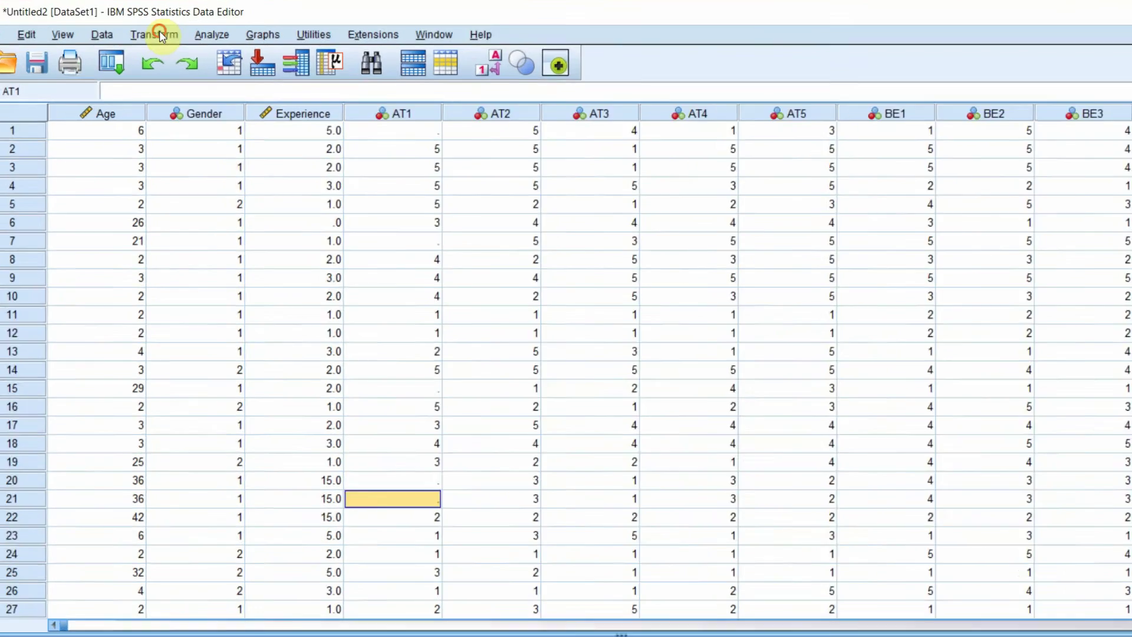
Use Replace Missing Values to fill AT1 with the series mean as new variable AT1_1
left_click(160, 31)
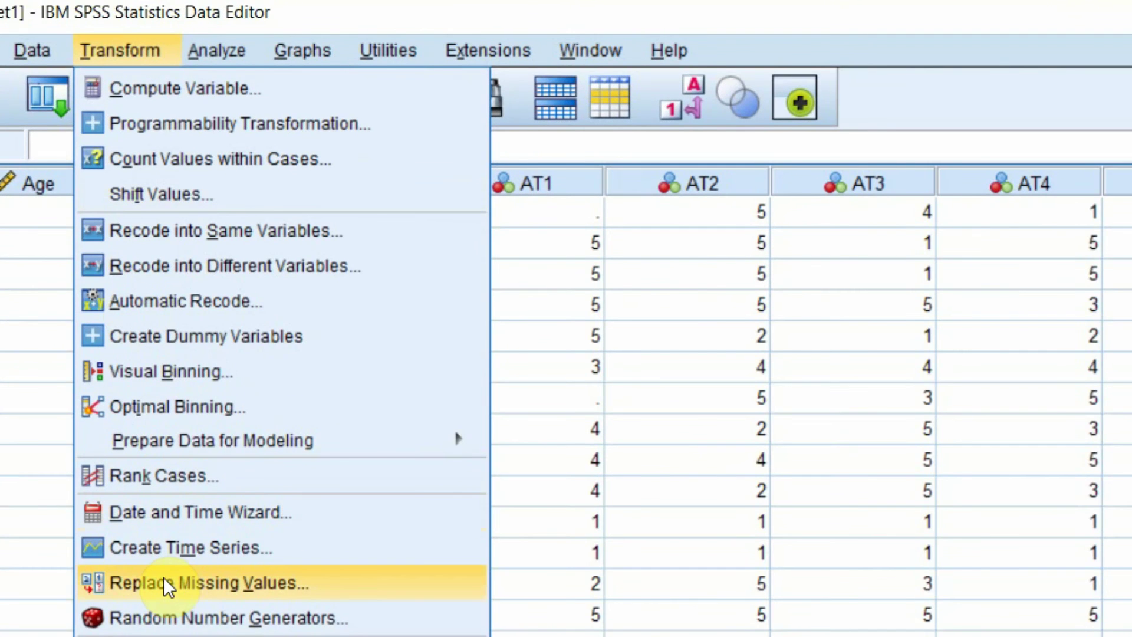
left_click(164, 579)
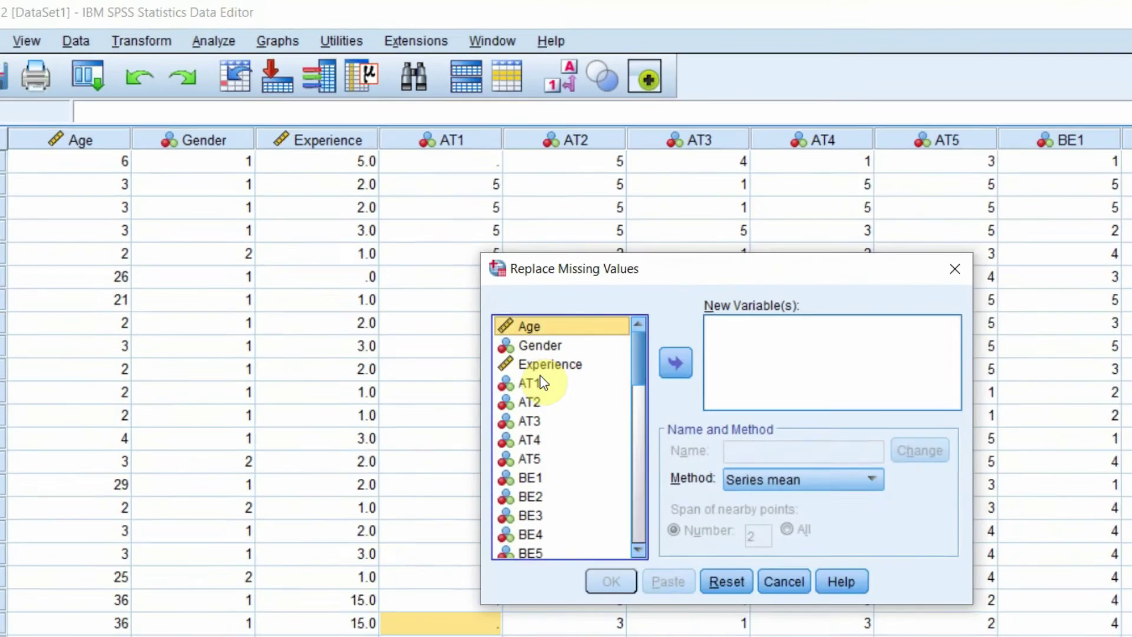
left_click(654, 513)
left_click(556, 272)
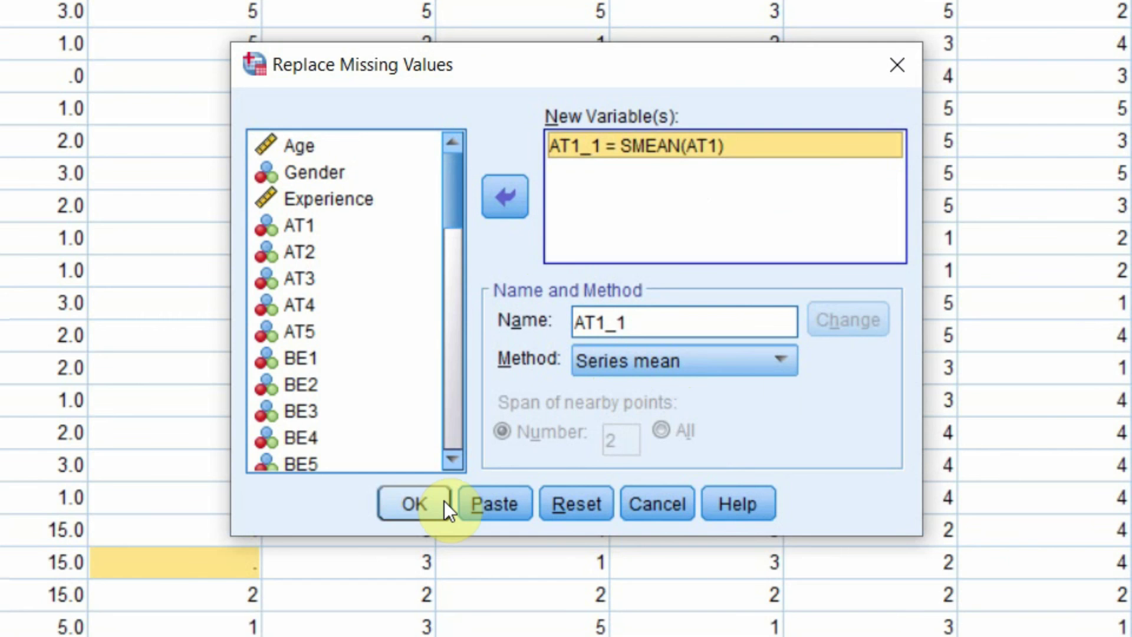
left_click(419, 507)
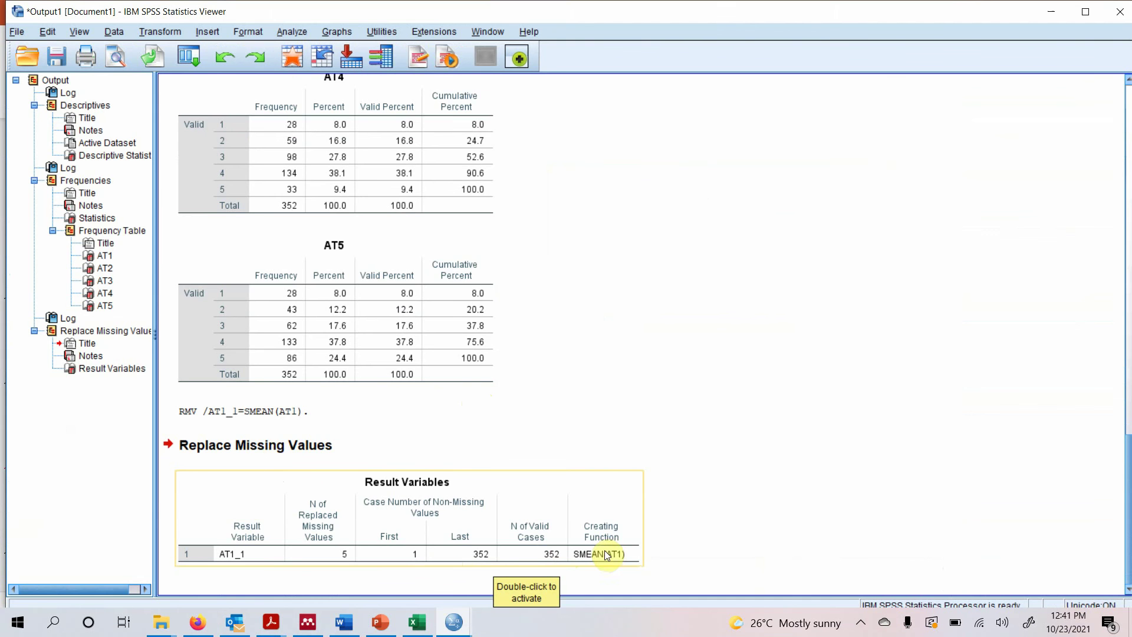
Scroll to the new AT1_1 column and check rows 1, 7, 15 and 20 hold the series mean 3.3545
mouse_move(465, 622)
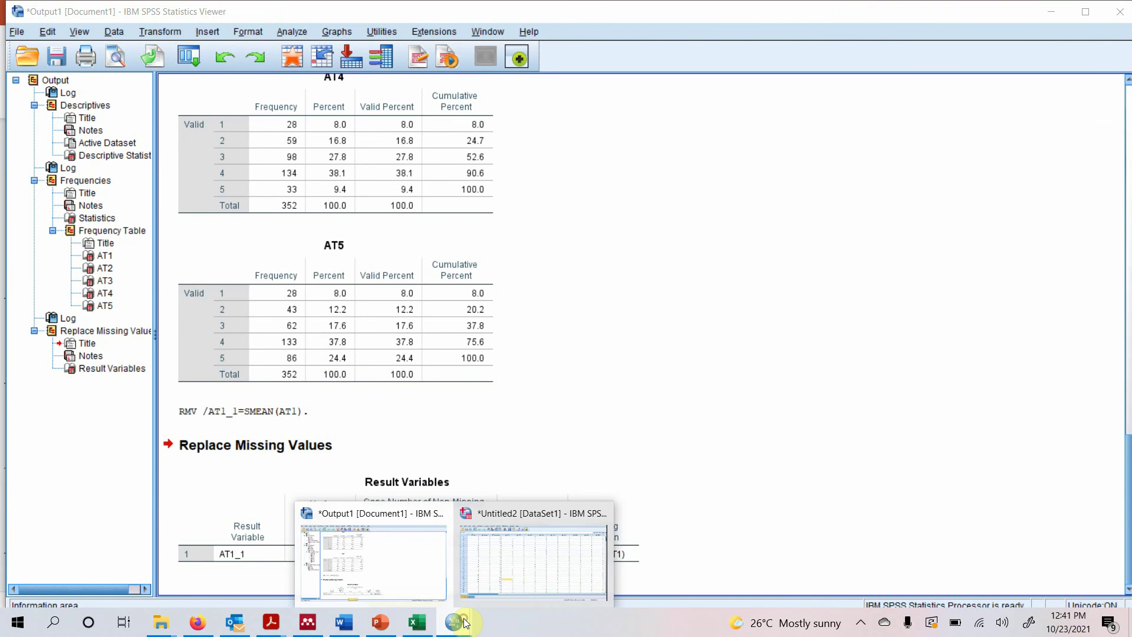
left_click(500, 559)
left_click_drag(233, 552, 867, 551)
left_click_drag(1027, 521, 1089, 511)
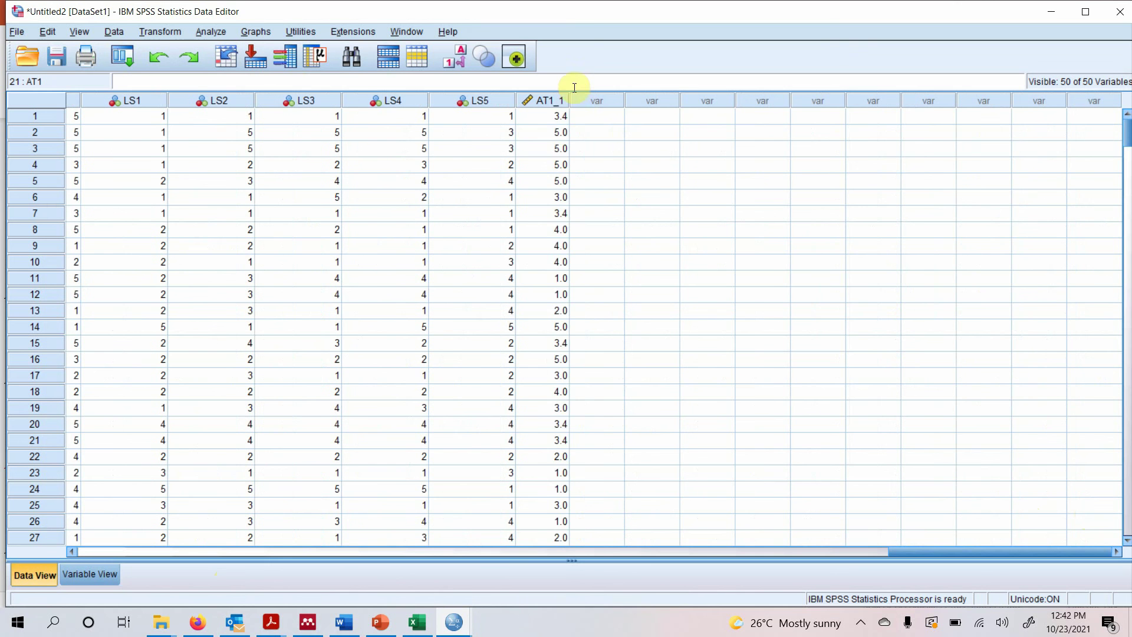
left_click(541, 102)
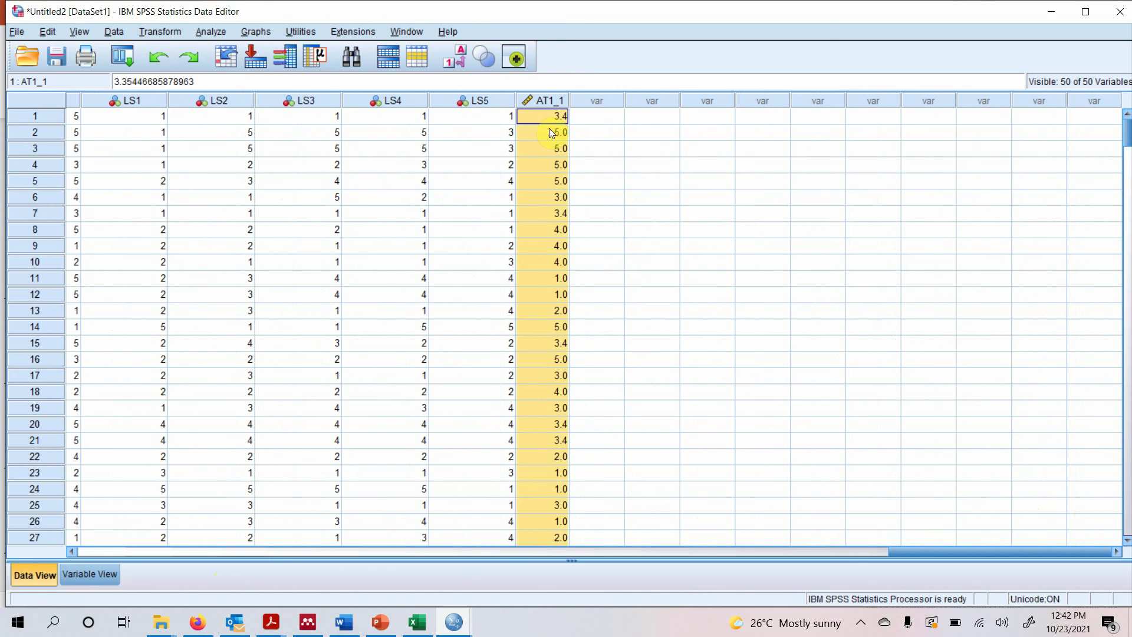
left_click(536, 140)
left_click(540, 105)
left_click(540, 115)
left_click(535, 215)
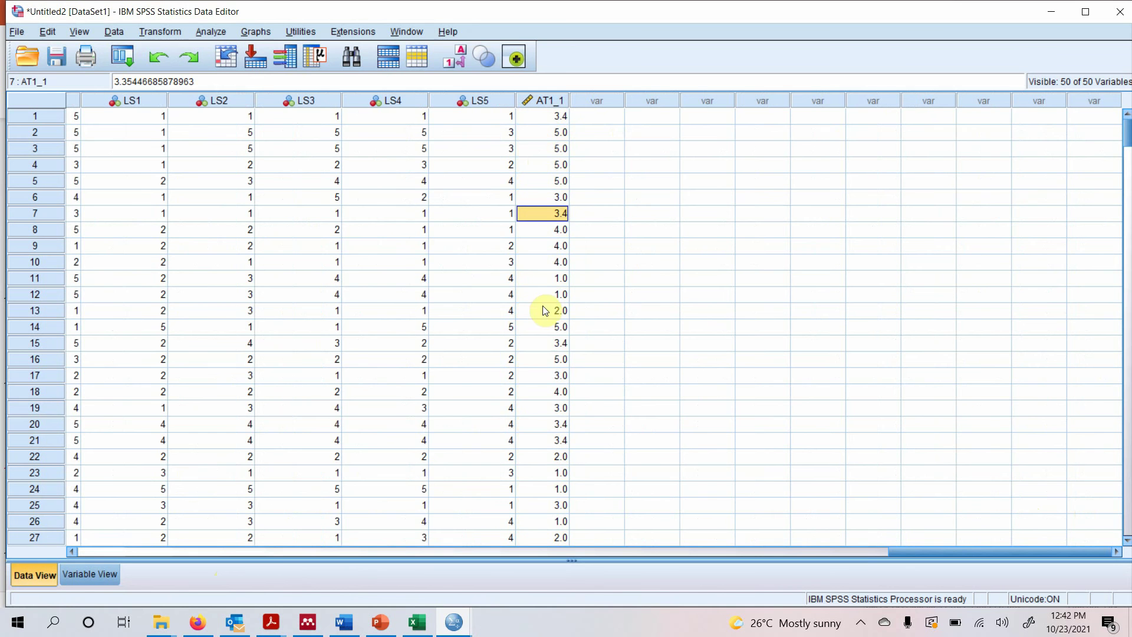
left_click(543, 348)
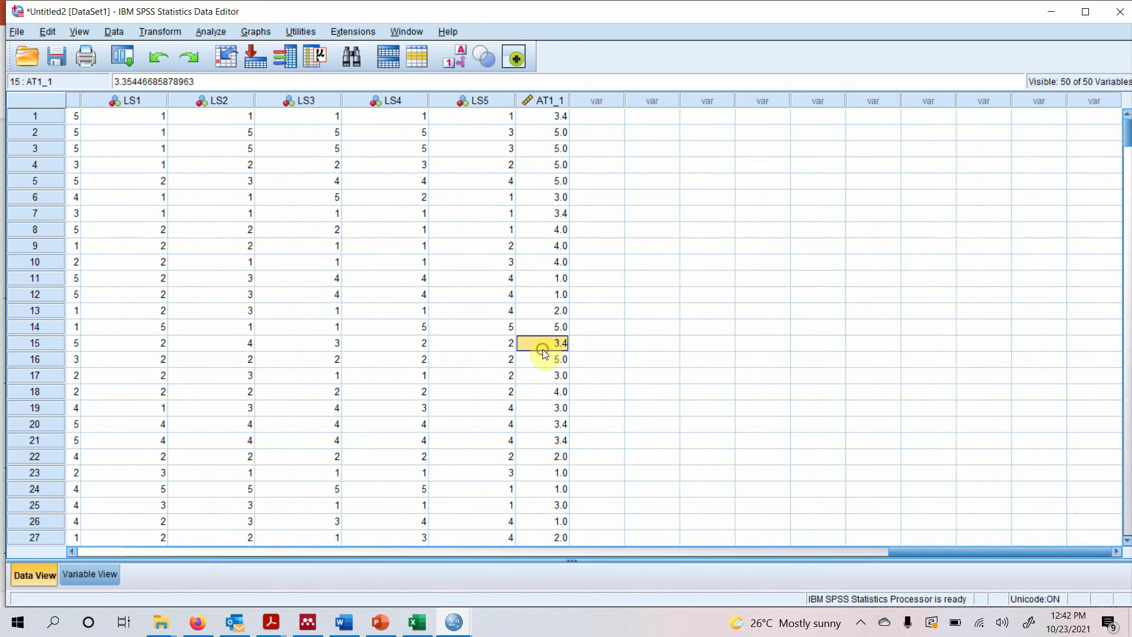
left_click(540, 425)
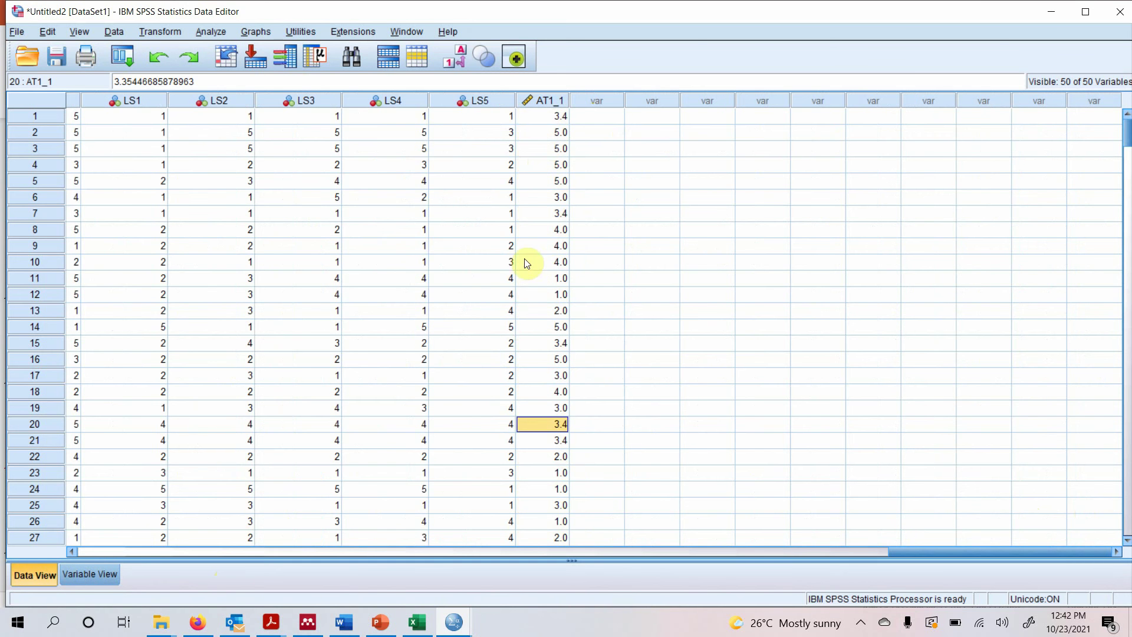
Reveal the remaining Linear Interpolation Method bullets, end the slide show, and return to the SPSS Data Editor
left_click(380, 622)
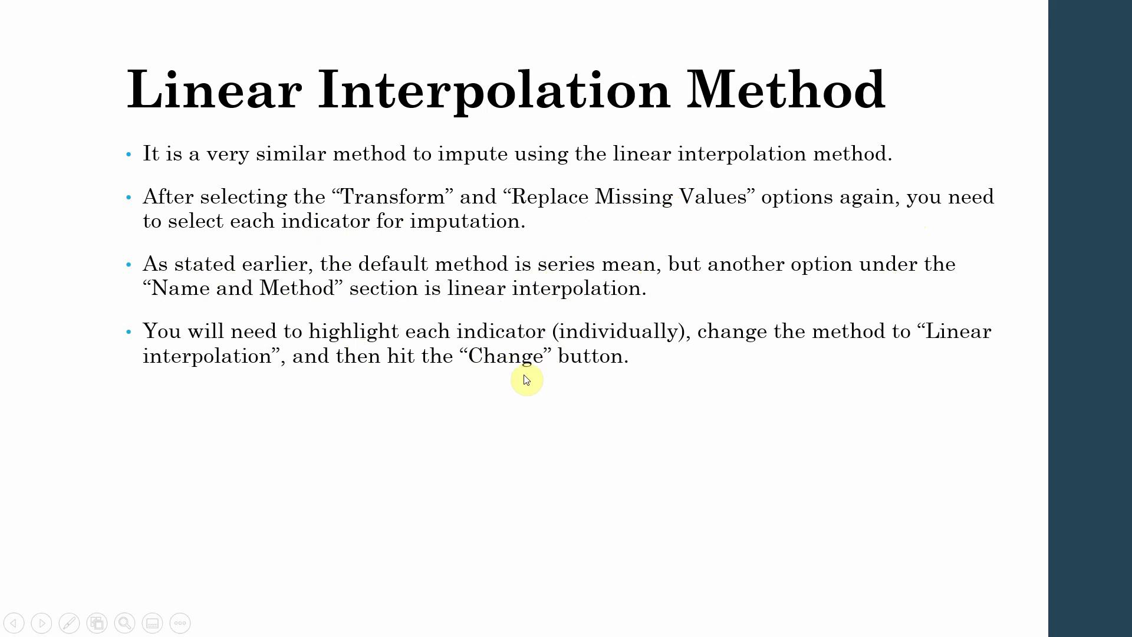
left_click(506, 390)
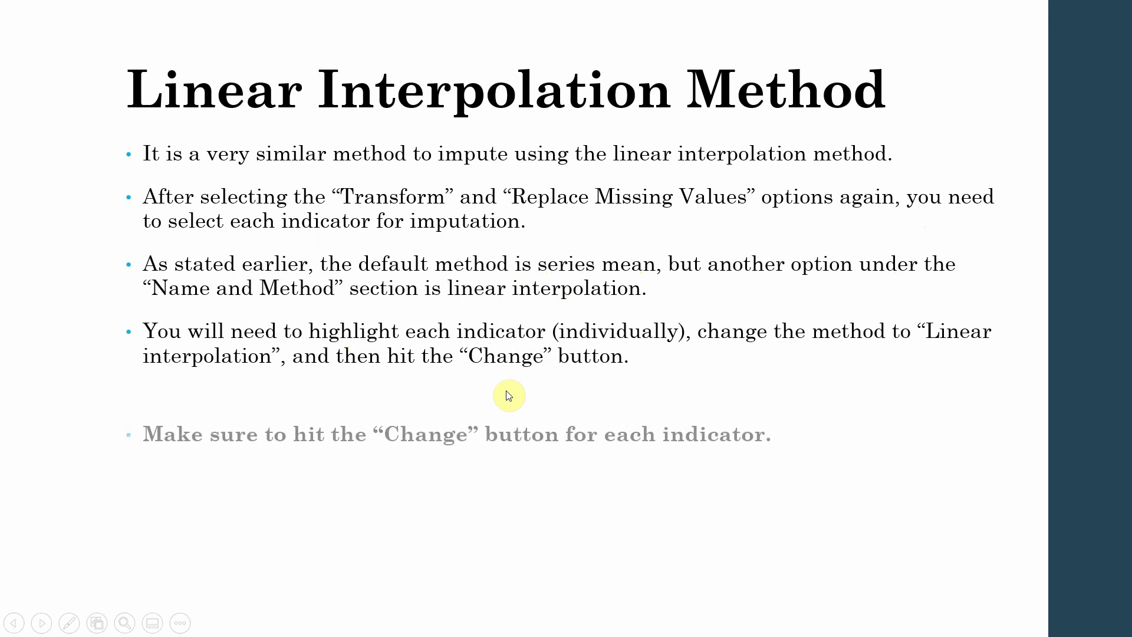
left_click(487, 472)
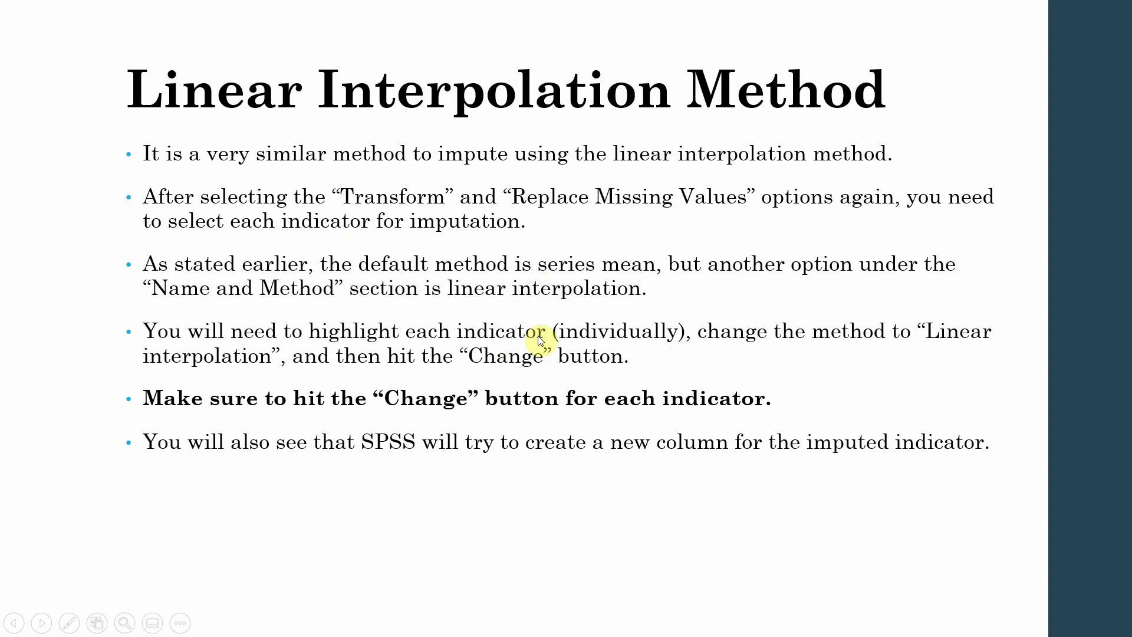
key("Escape")
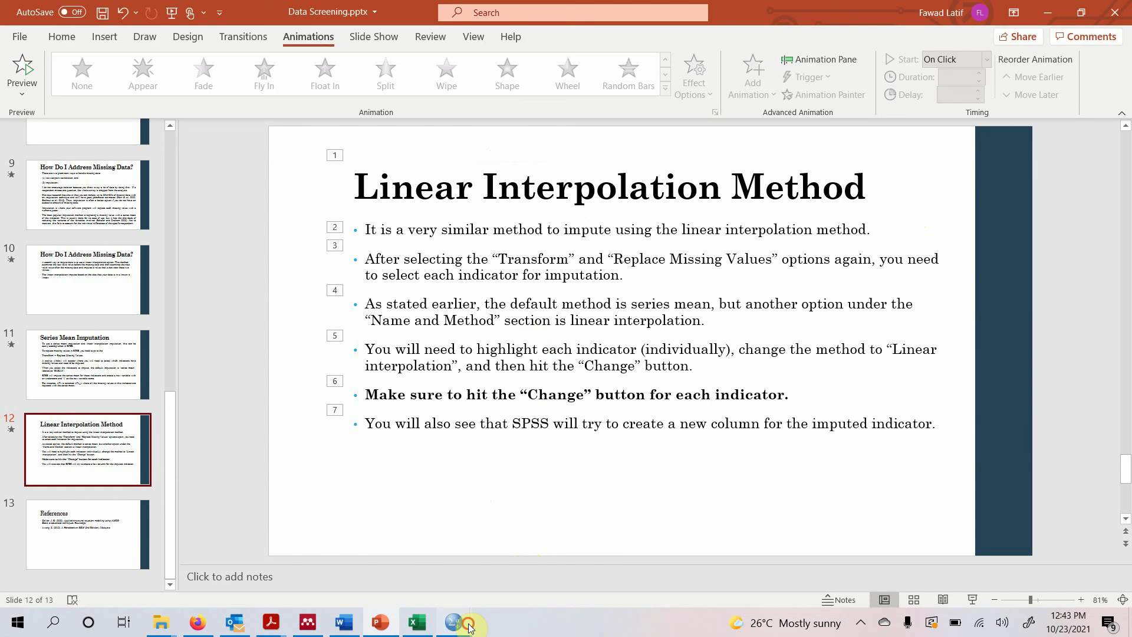
mouse_move(469, 626)
left_click(529, 541)
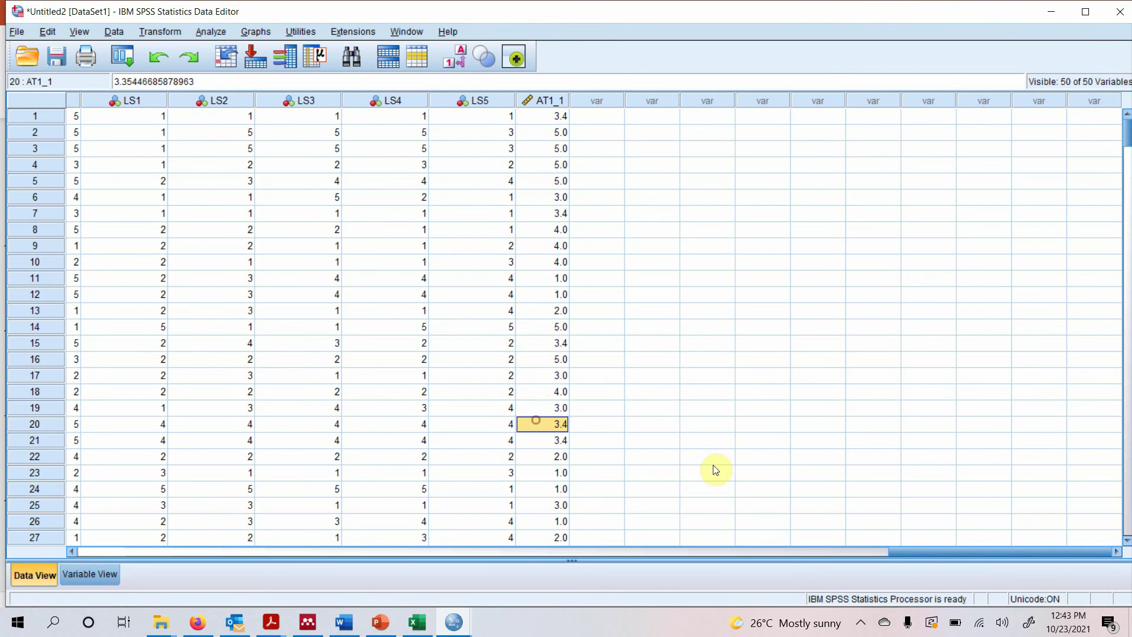
Delete the AT2 values in rows 2, 9, 23, 14 and 26, leaving them missing
left_click_drag(975, 549, 173, 533)
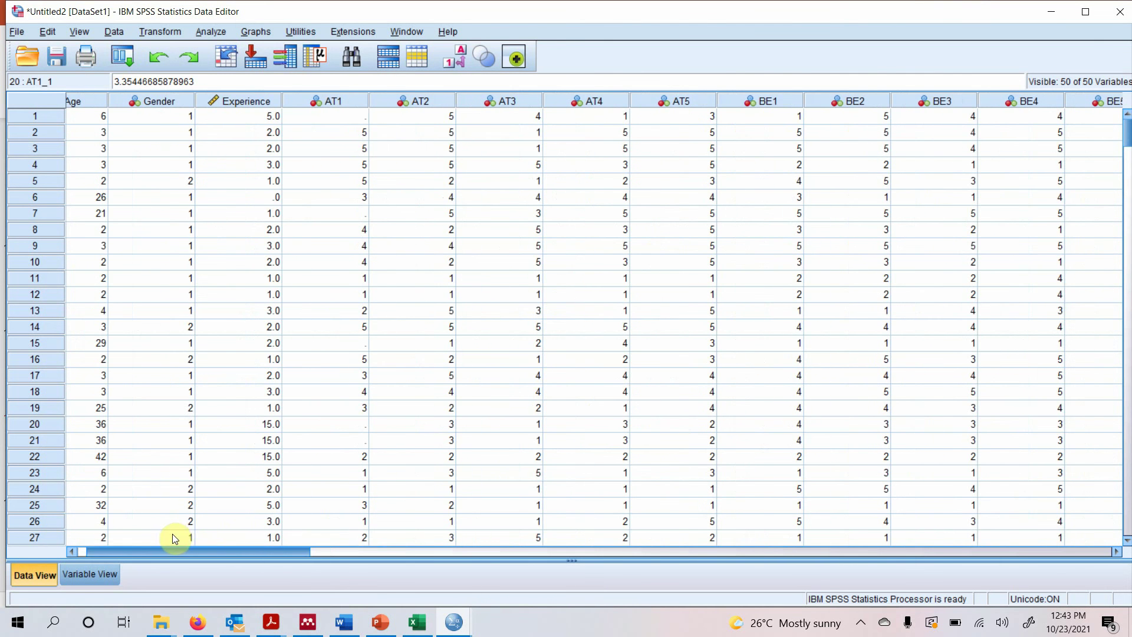
left_click(435, 132)
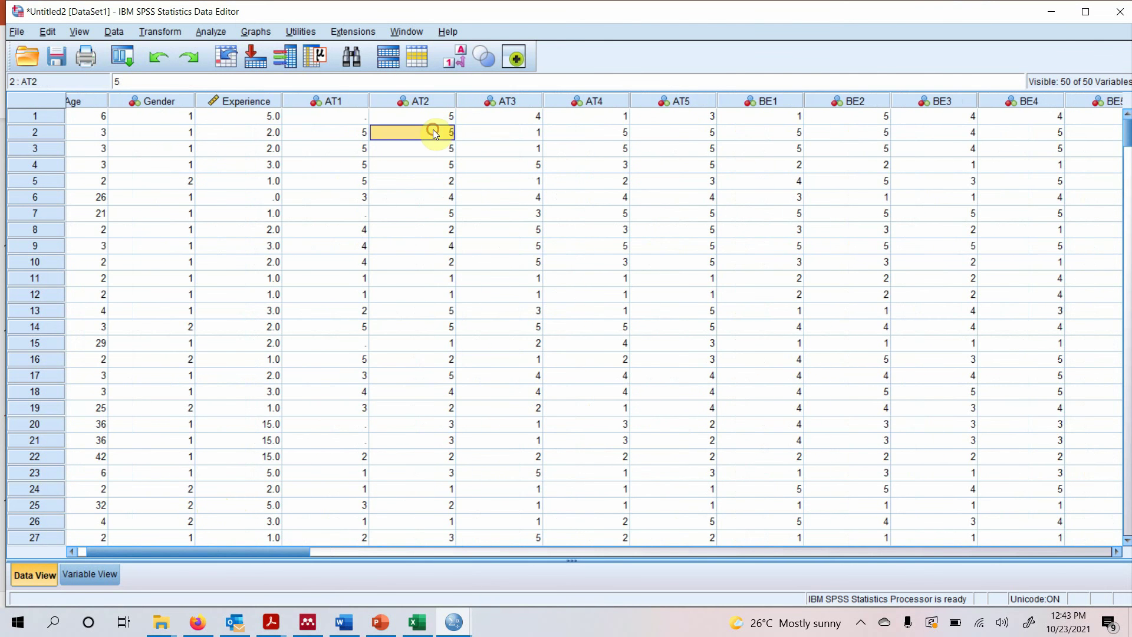
key("Delete")
left_click(430, 247)
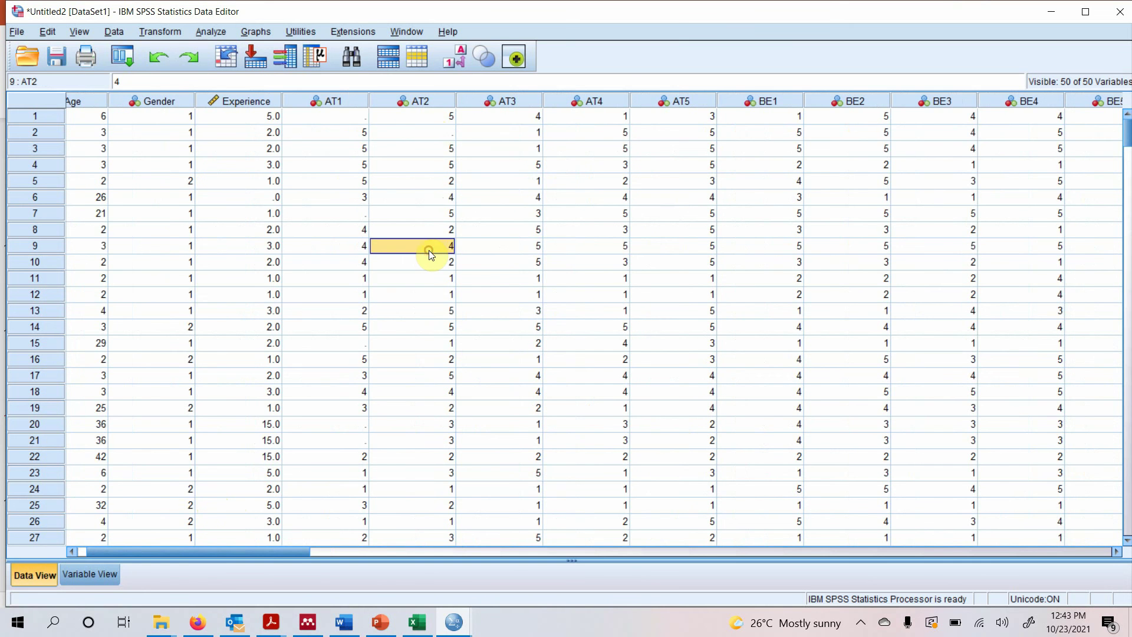
key("Delete")
left_click(417, 476)
key("Delete")
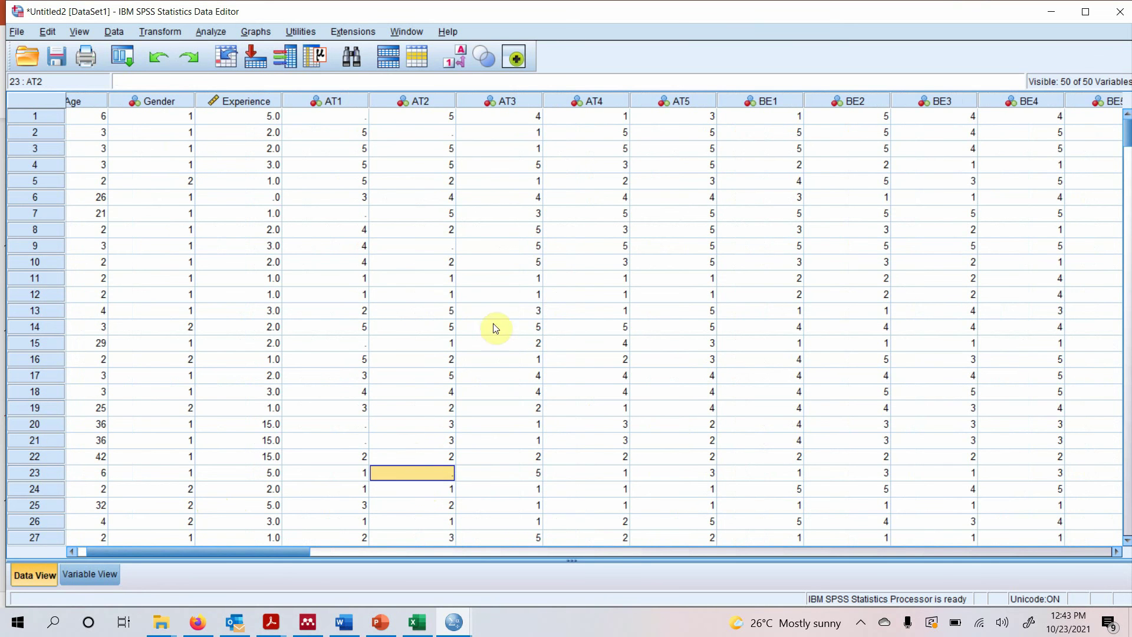
left_click(427, 321)
key("Delete")
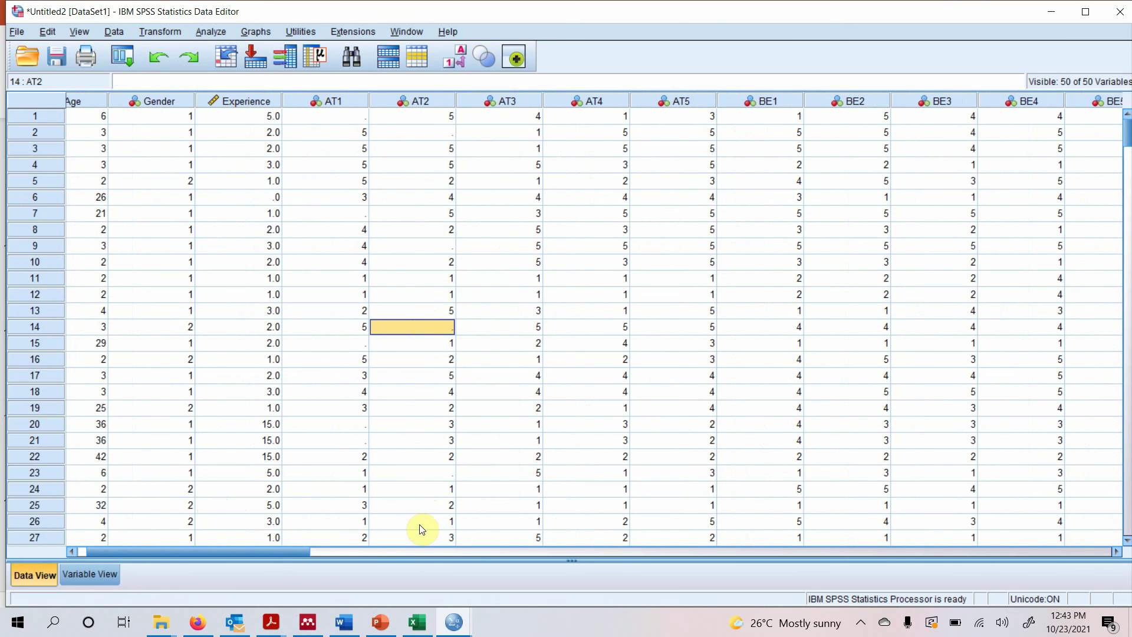
left_click(419, 523)
key("Delete")
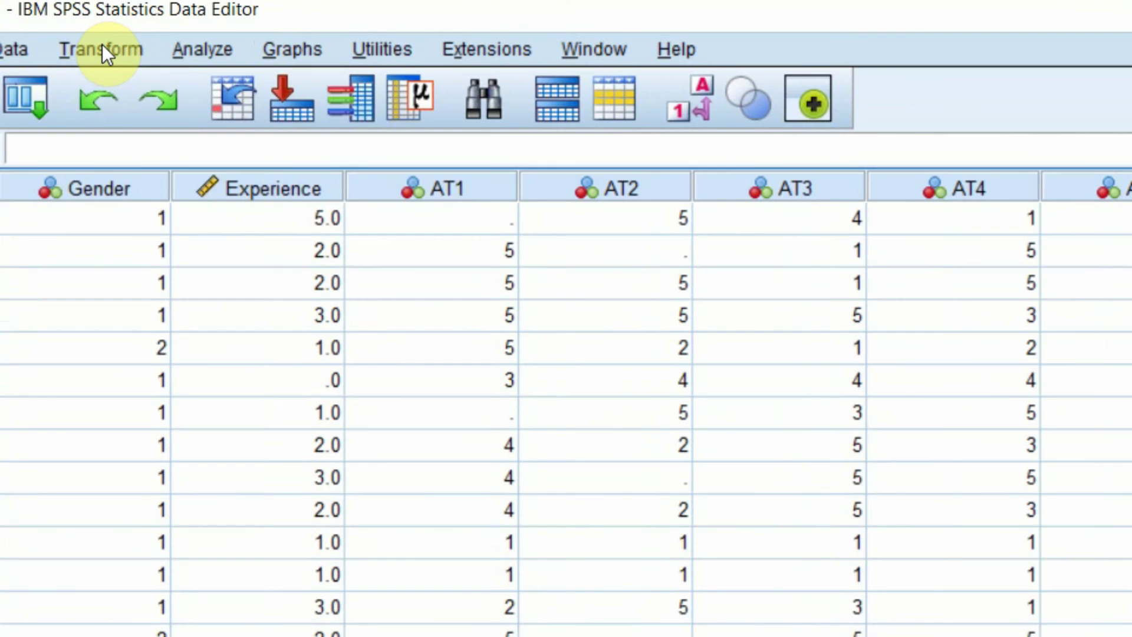
In Replace Missing Values, add AT2 and remove the old AT1_1 entry
left_click(160, 31)
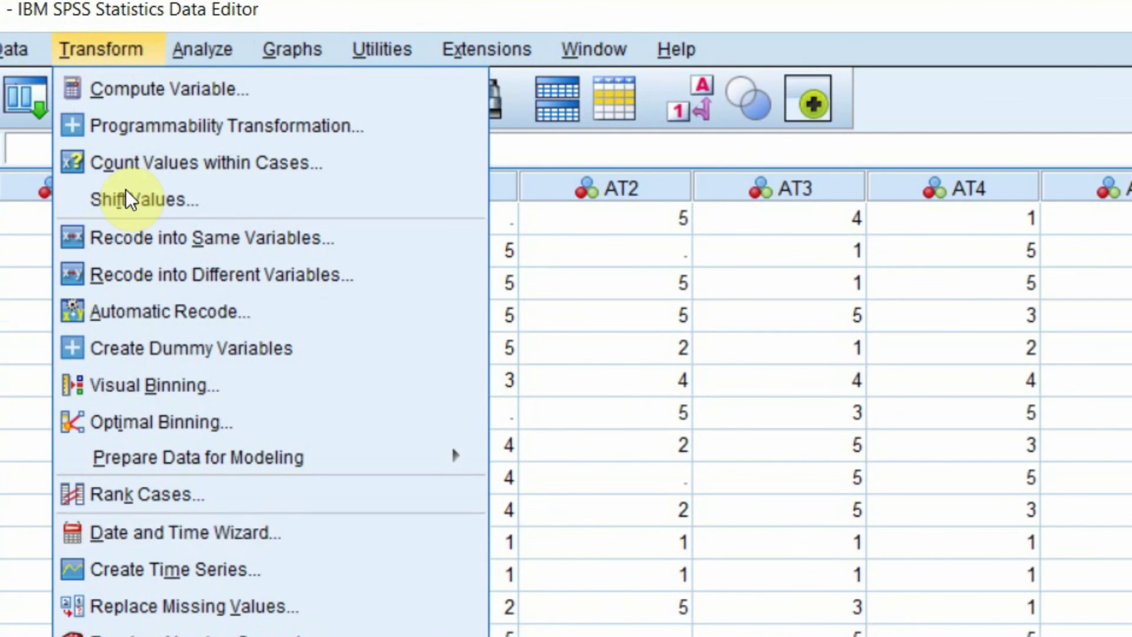
left_click(175, 611)
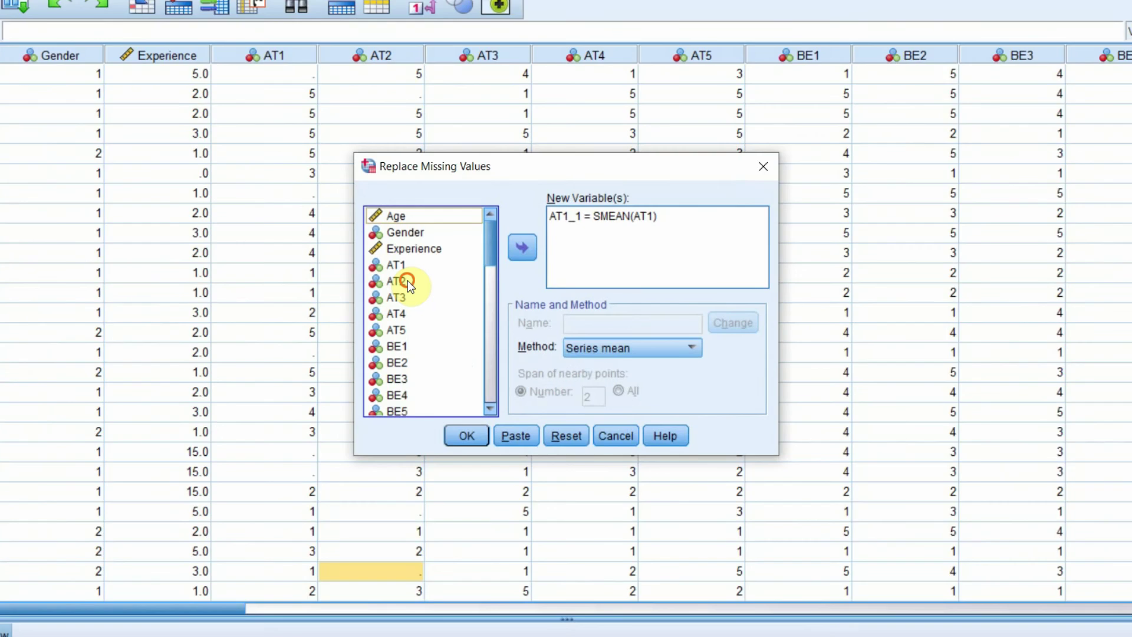
left_click(503, 375)
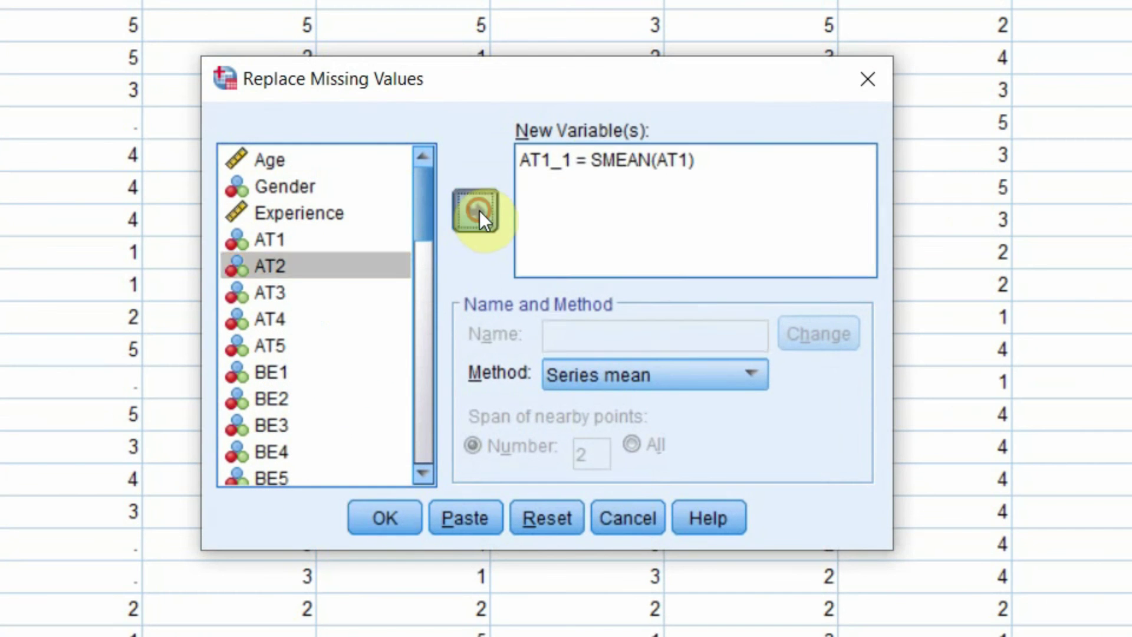
left_click(480, 211)
left_click(593, 158)
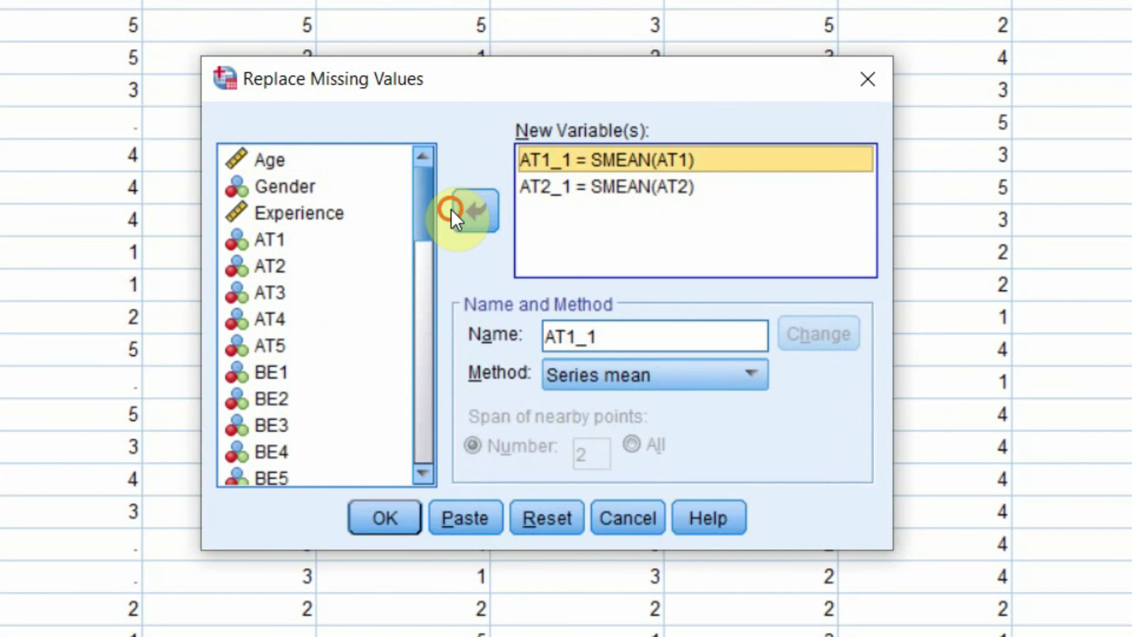
left_click(469, 210)
Add and then remove AT3 and BE1 so only the AT2_1 entry remains
left_click(273, 293)
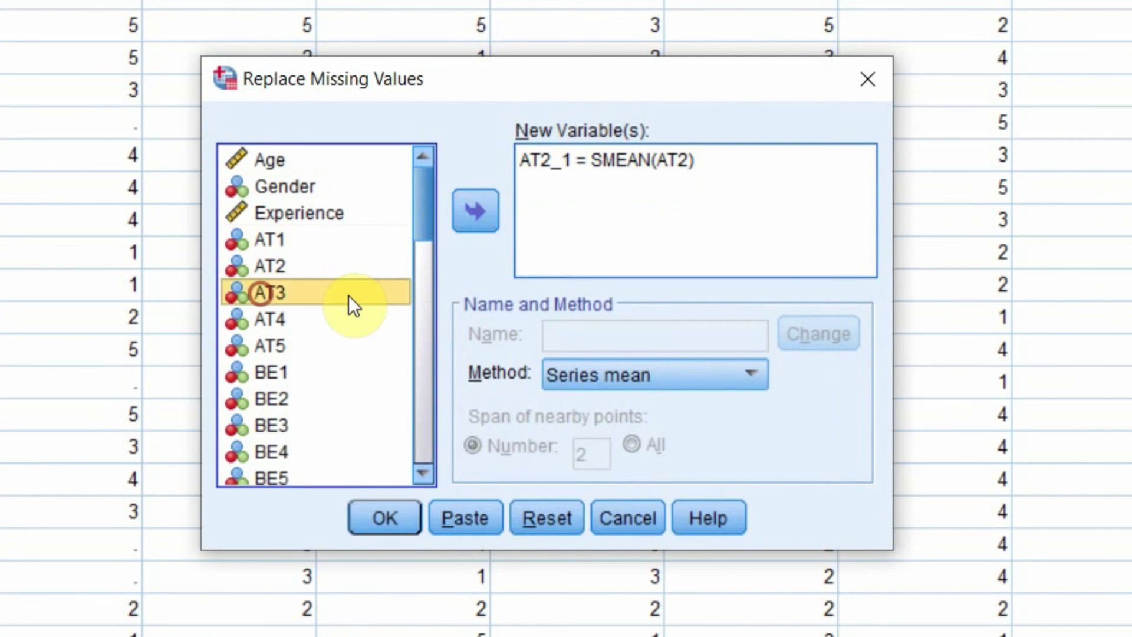
left_click(490, 206)
left_click(370, 369)
left_click(485, 206)
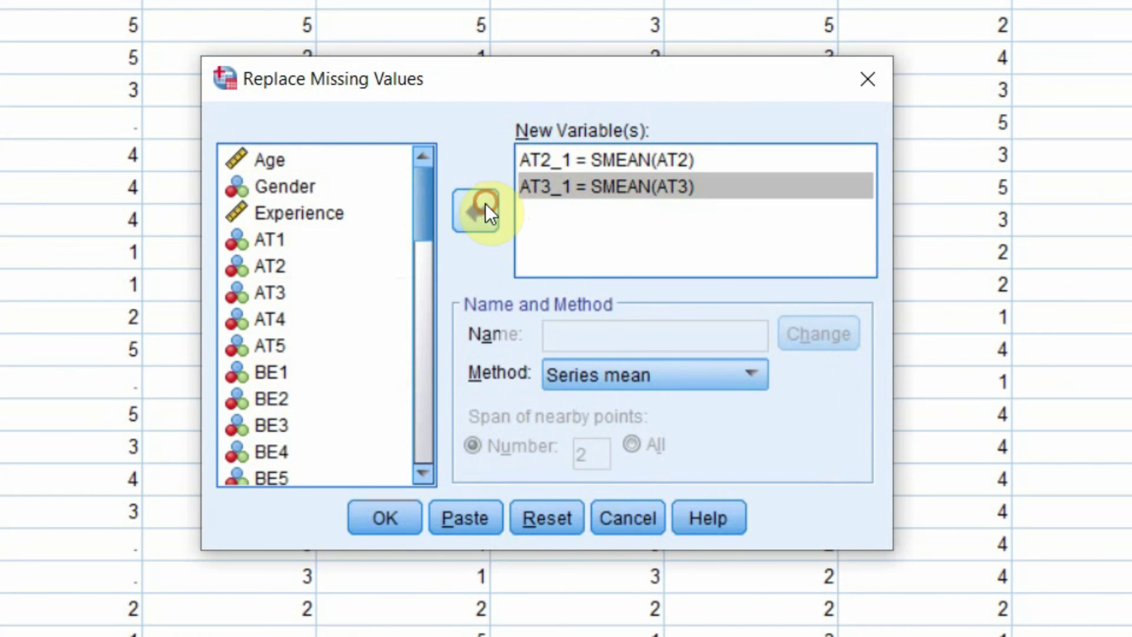
left_click(549, 189)
left_click(487, 207)
left_click(543, 188)
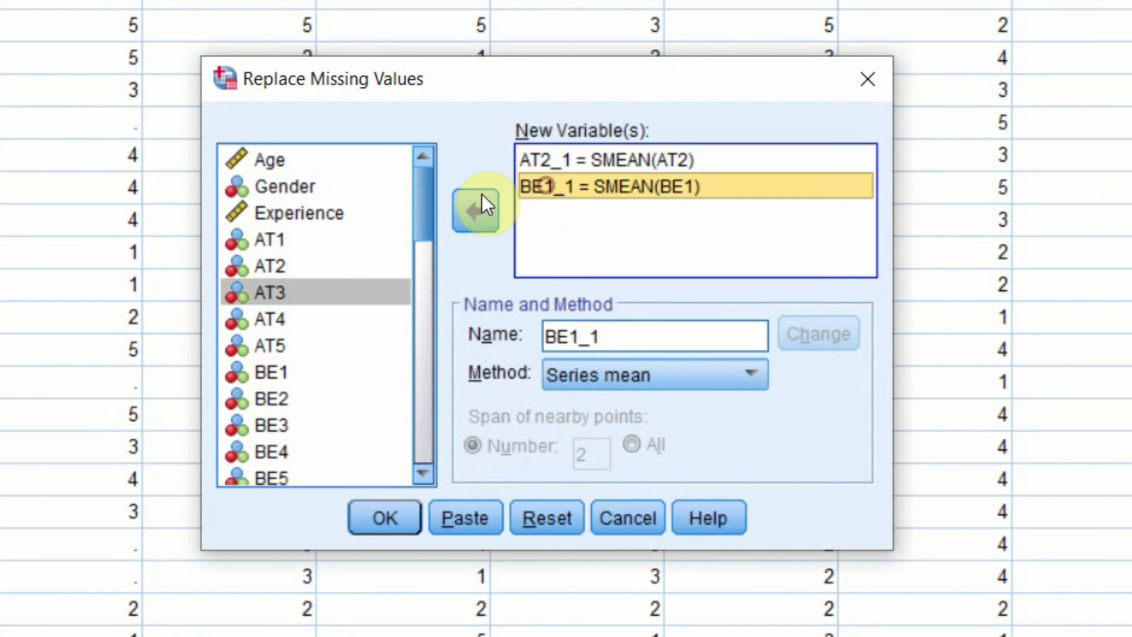
left_click(483, 200)
Change AT2_1's method to Linear interpolation, making it LINT(AT2)
left_click(599, 166)
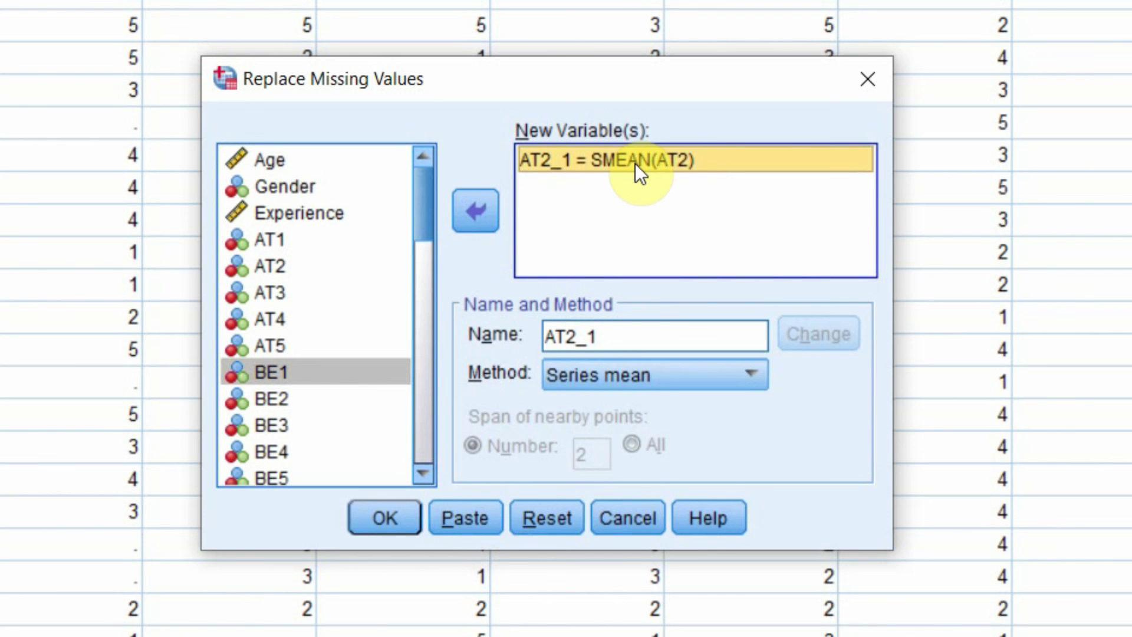
left_click(603, 377)
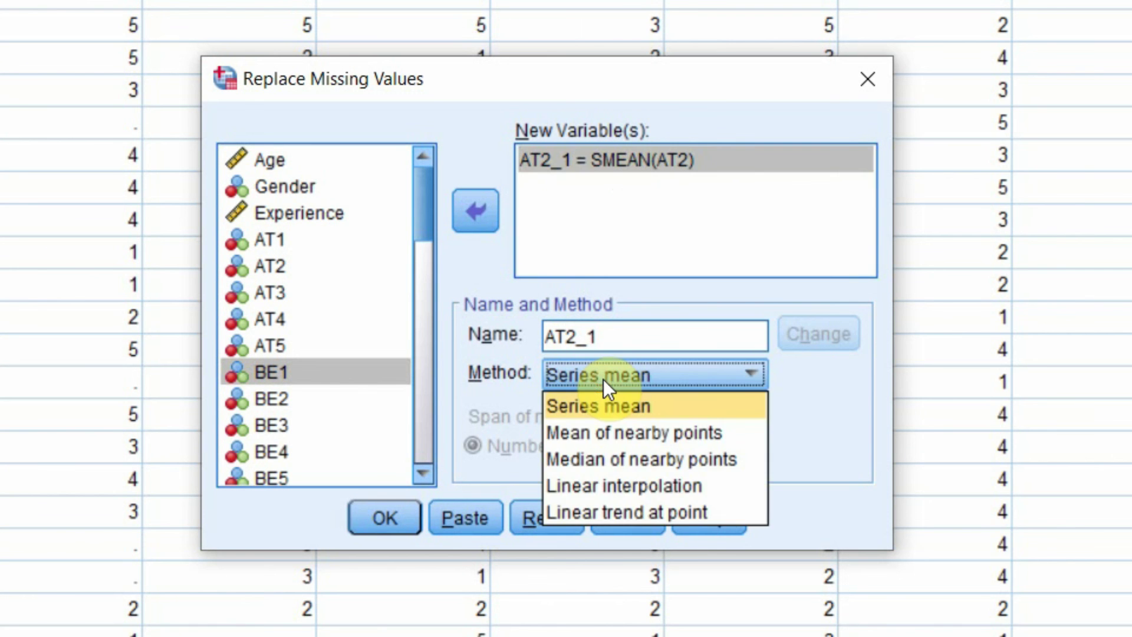
left_click(730, 487)
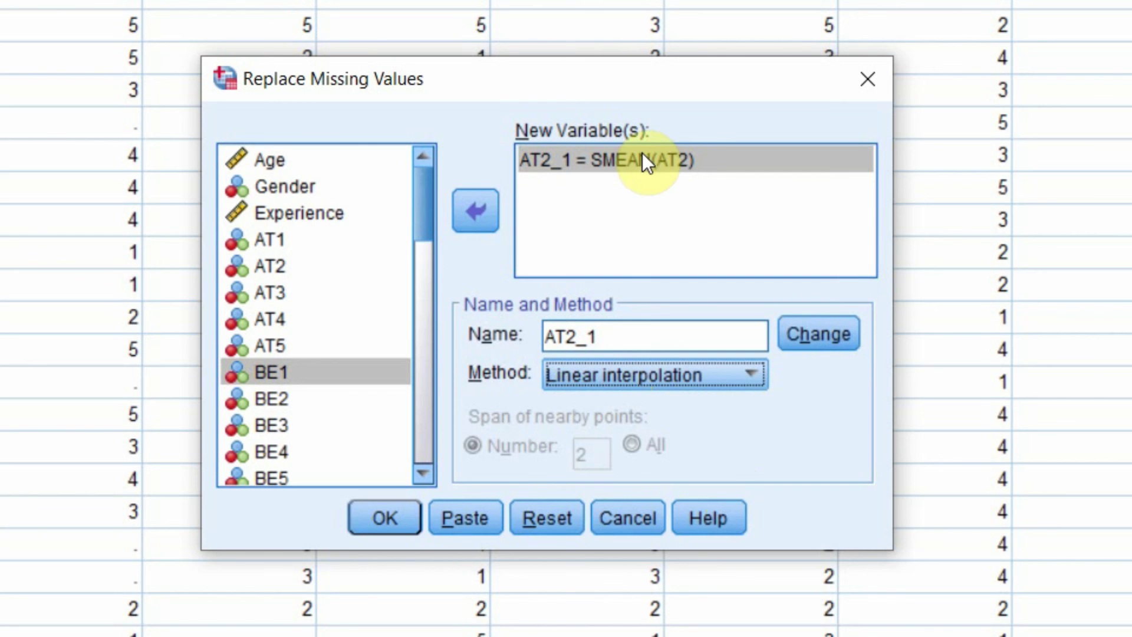
left_click(808, 348)
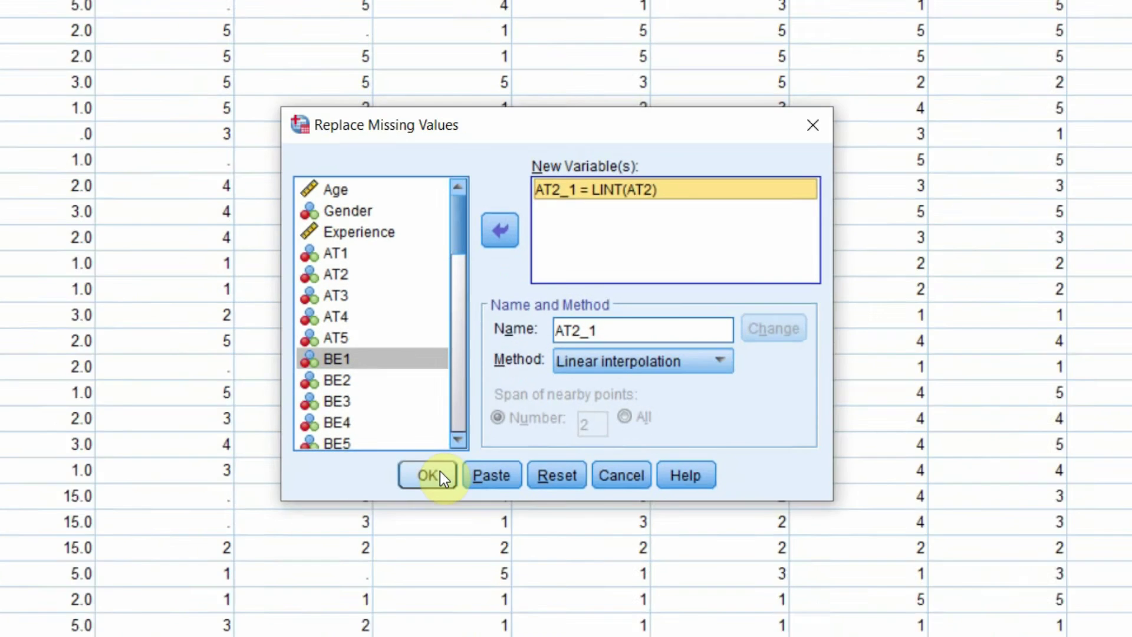
Run the replacement to create AT2_1 and inspect its interpolated values in the data grid
left_click(398, 516)
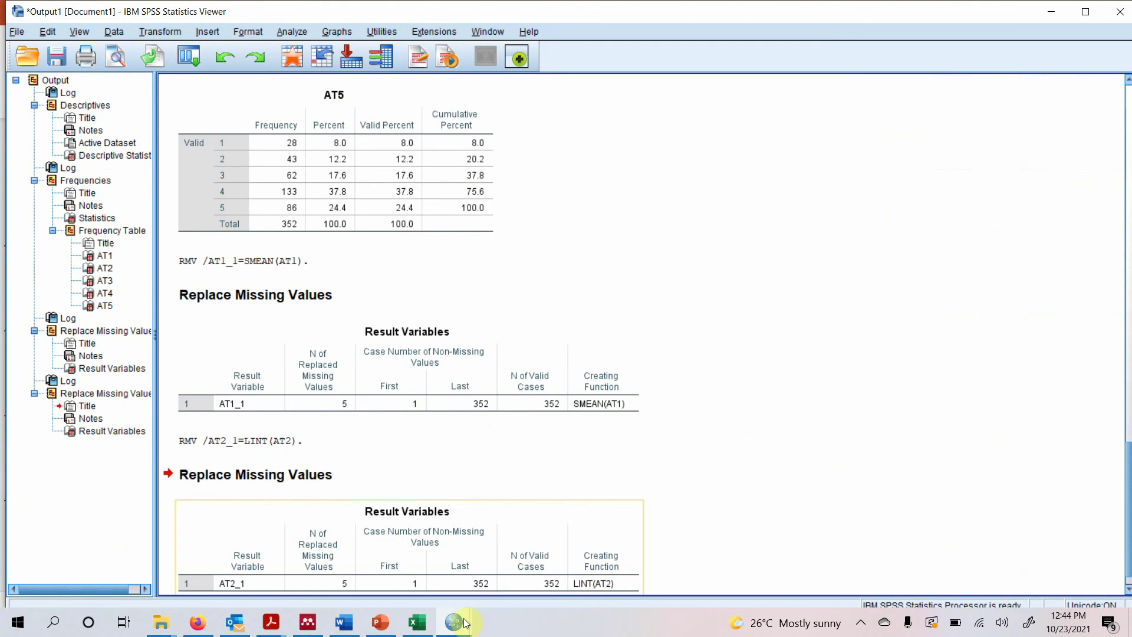
mouse_move(453, 622)
left_click(513, 581)
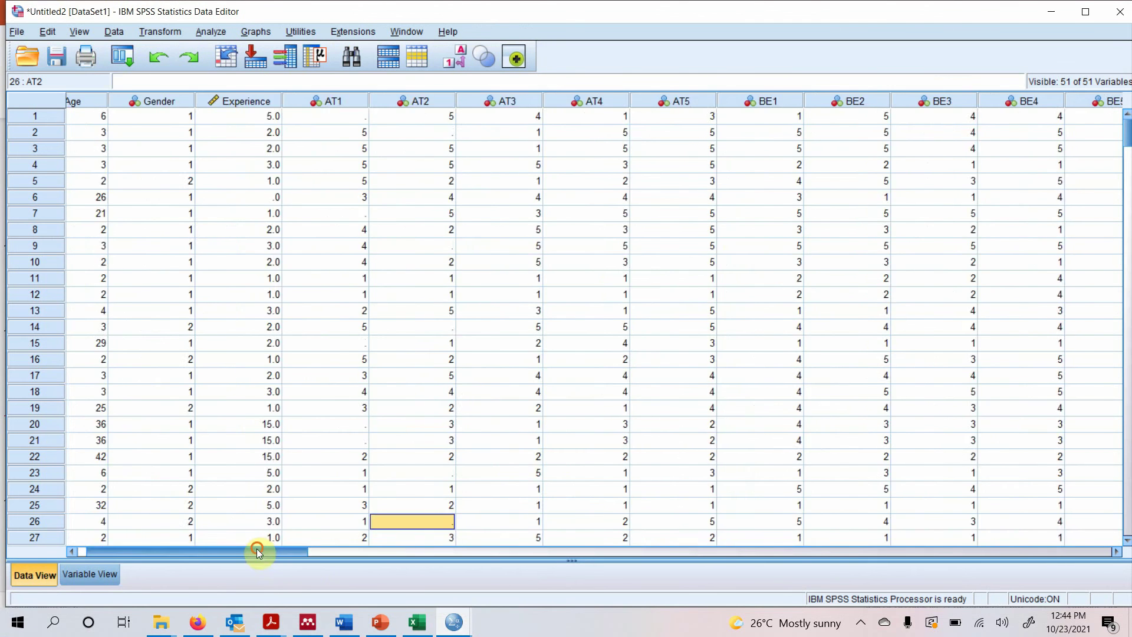
left_click_drag(257, 551, 1055, 566)
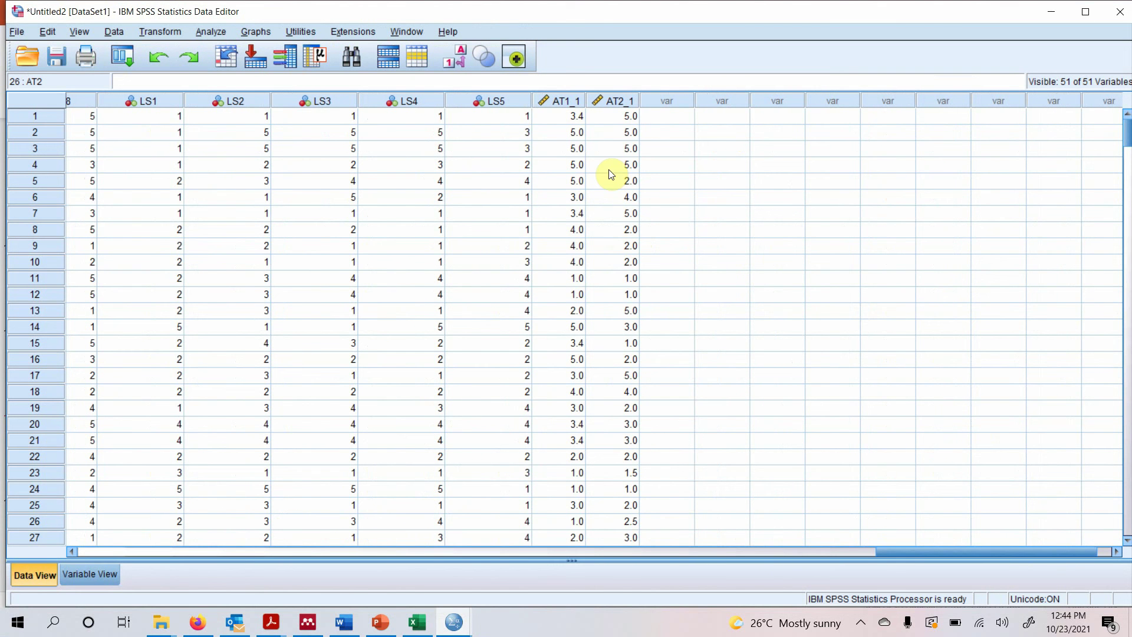
left_click(619, 118)
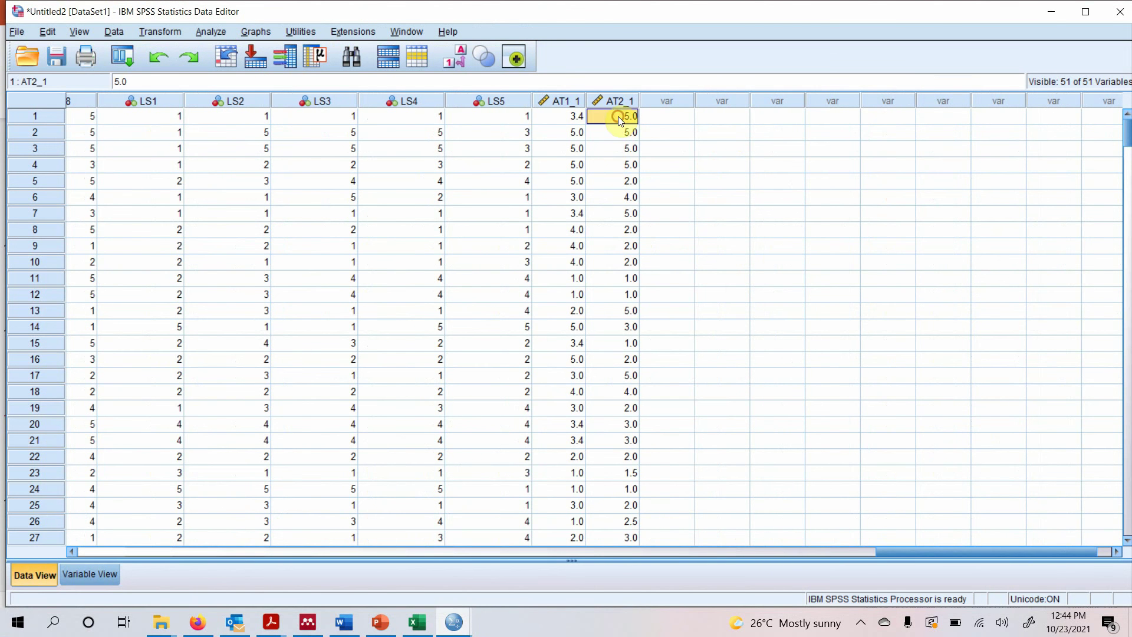
left_click(613, 213)
left_click(603, 296)
Compare AT2_1 with the missing AT2 value in row 2 and AT1_1's series mean 3.3545
left_click_drag(901, 550, 97, 533)
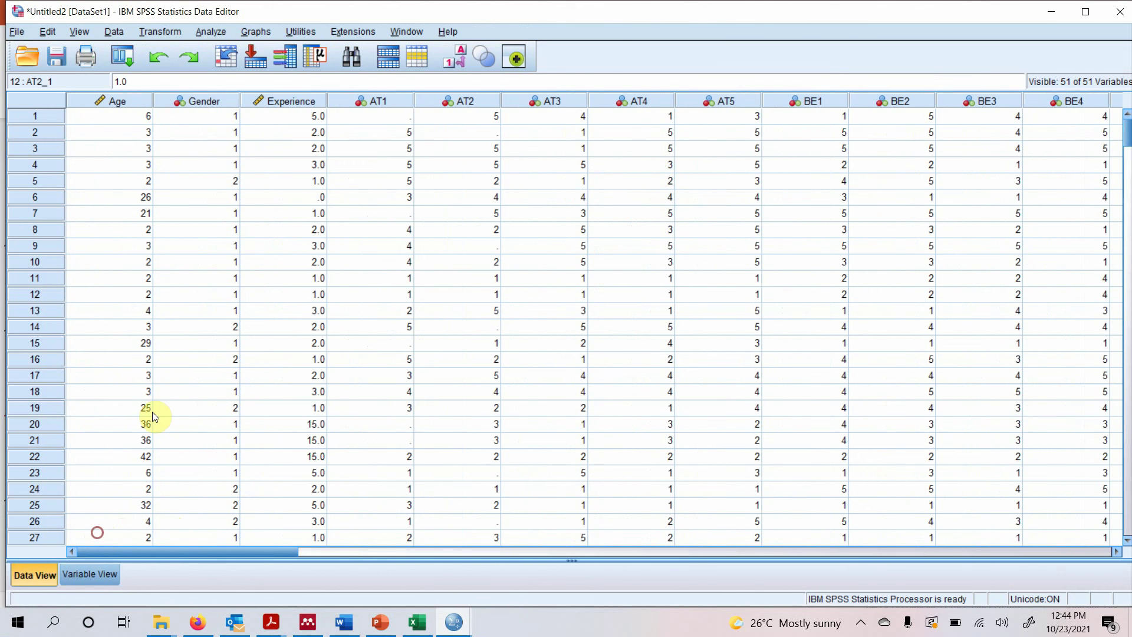
left_click(460, 132)
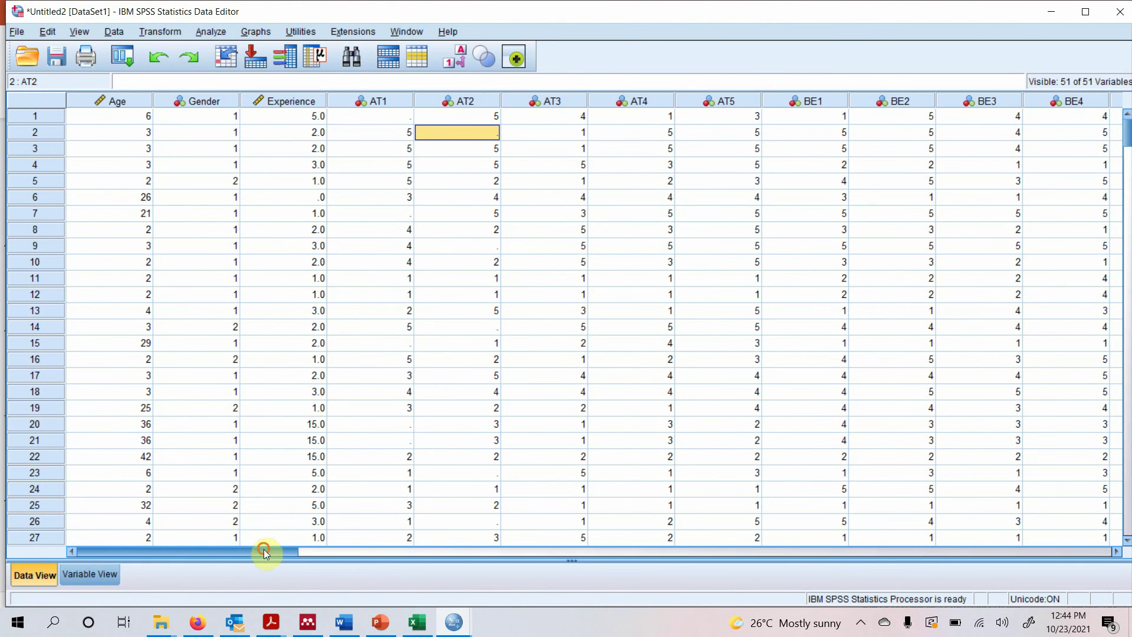
left_click_drag(263, 549, 1065, 544)
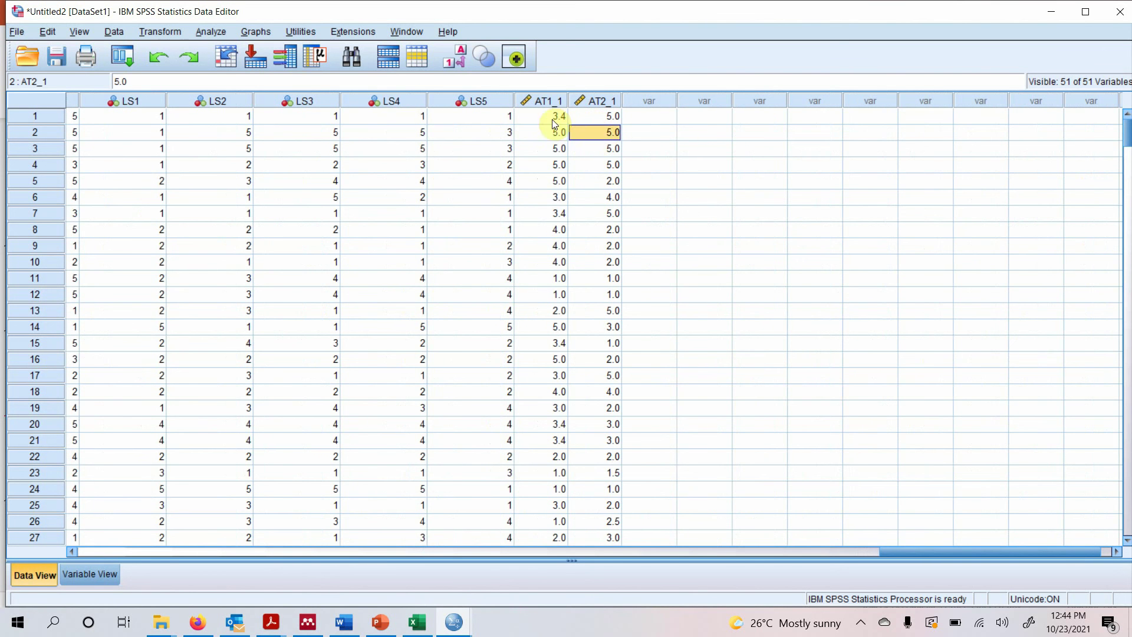
left_click(538, 114)
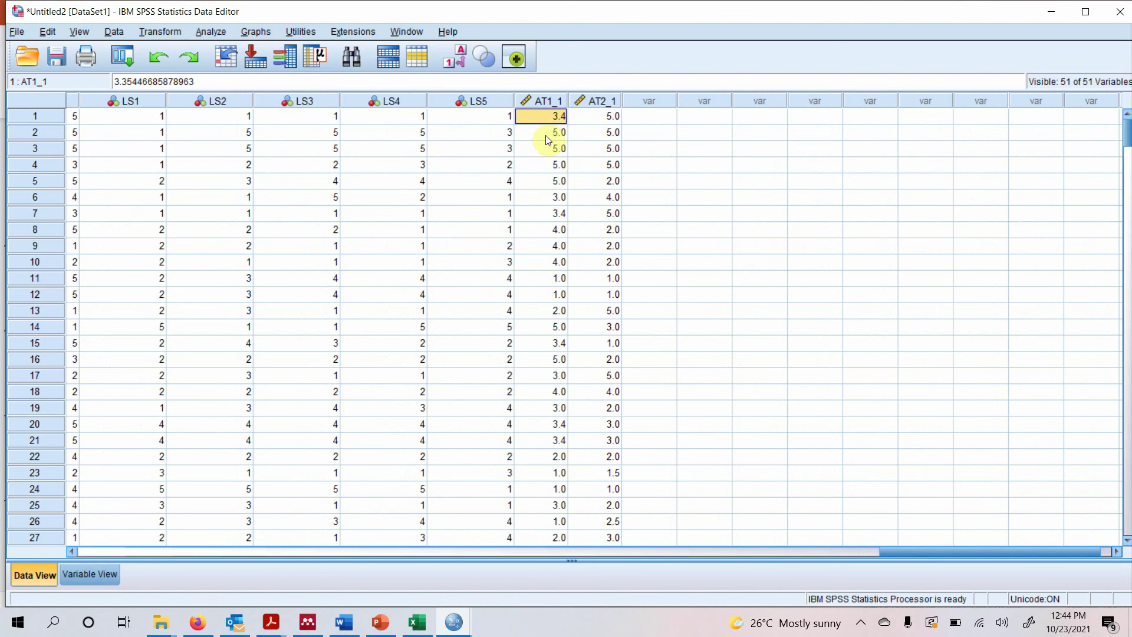
left_click(590, 131)
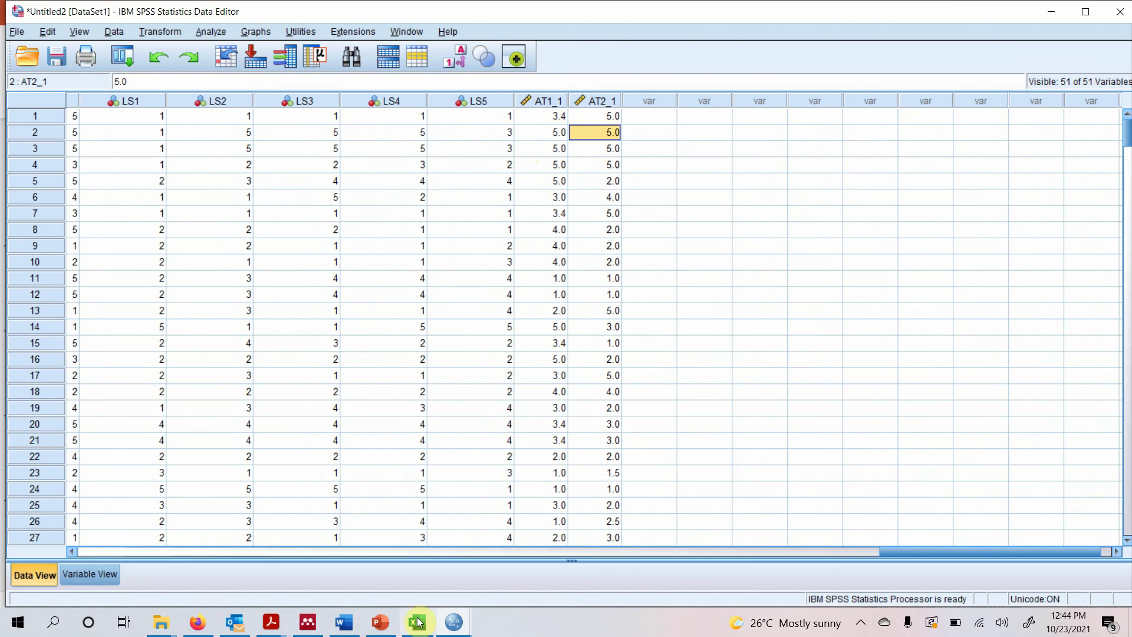
In PowerPoint, go to the References slide 13 and select the first reference citation
left_click(380, 622)
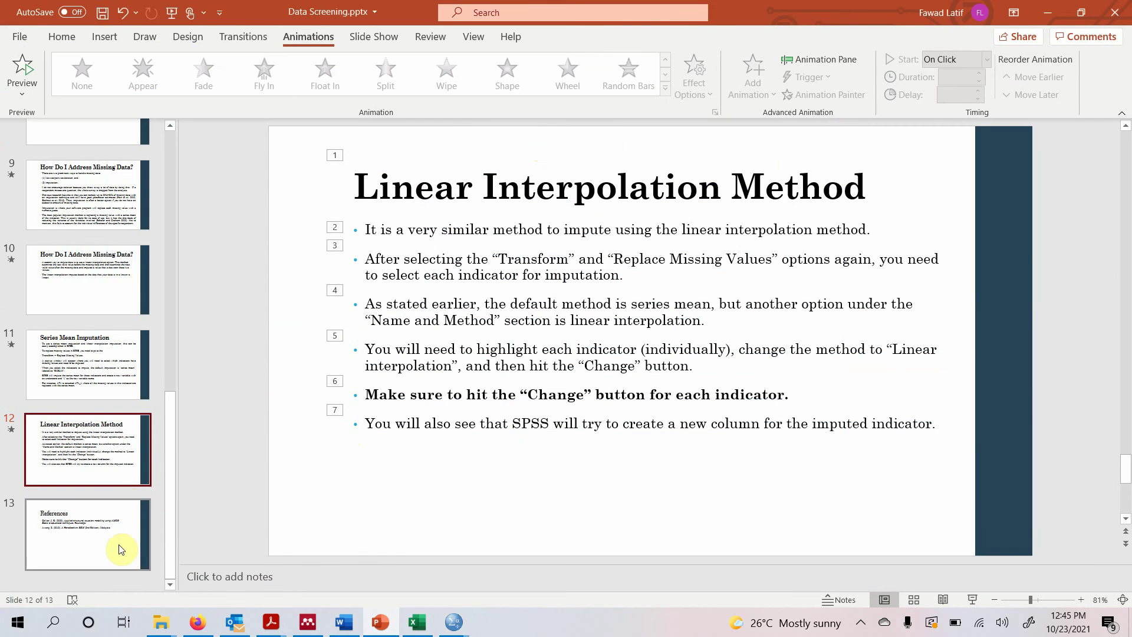
left_click(120, 548)
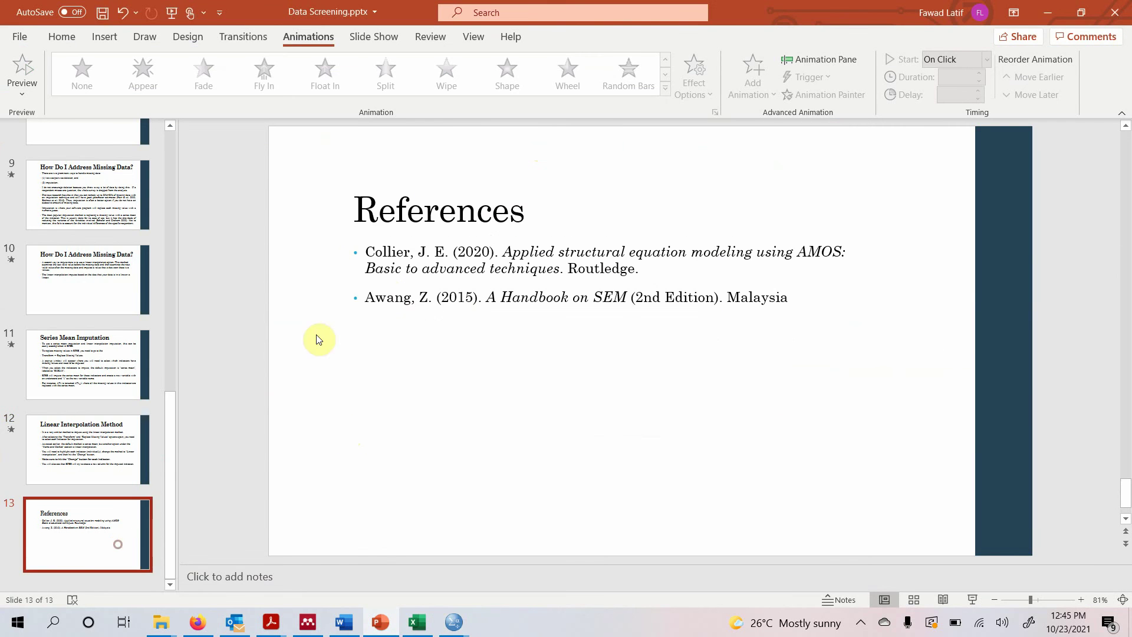
double_click(366, 254)
left_click_drag(367, 258, 620, 269)
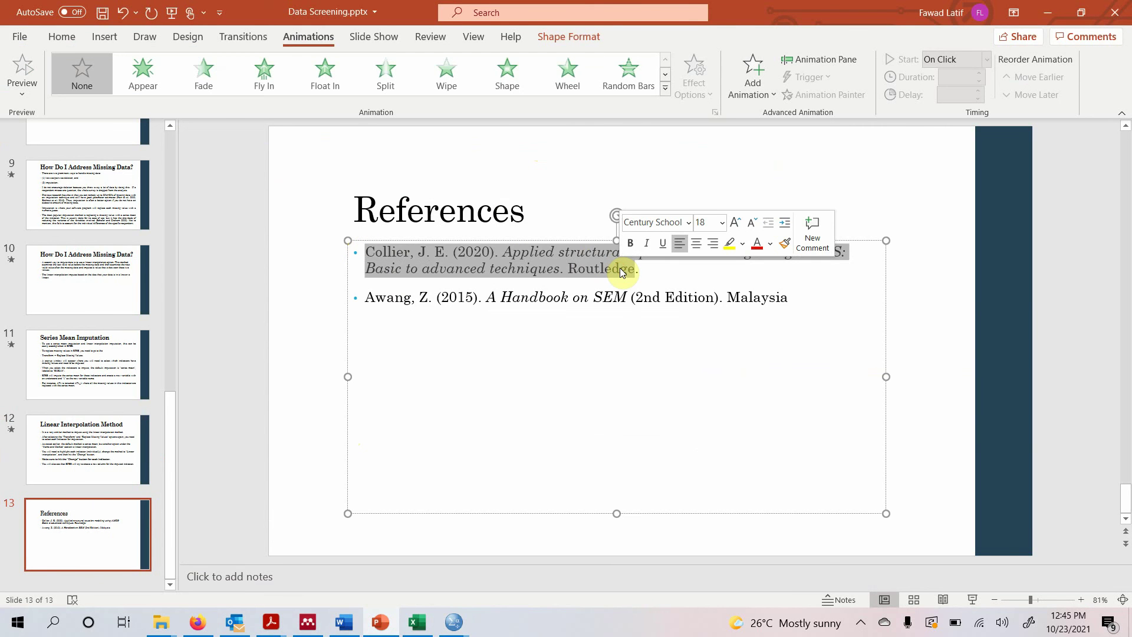